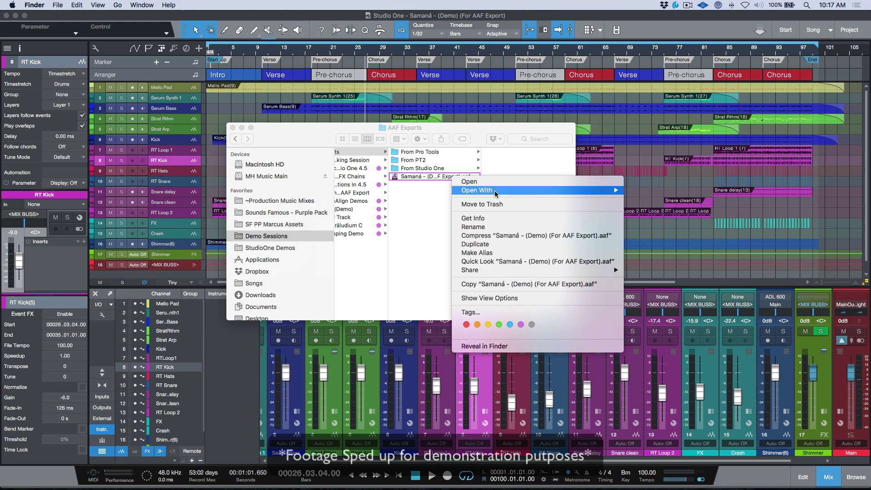
- Open the Samaná AAF export in Pro Tools, importing the session data and skipping the session notes
mouse_move(619, 193)
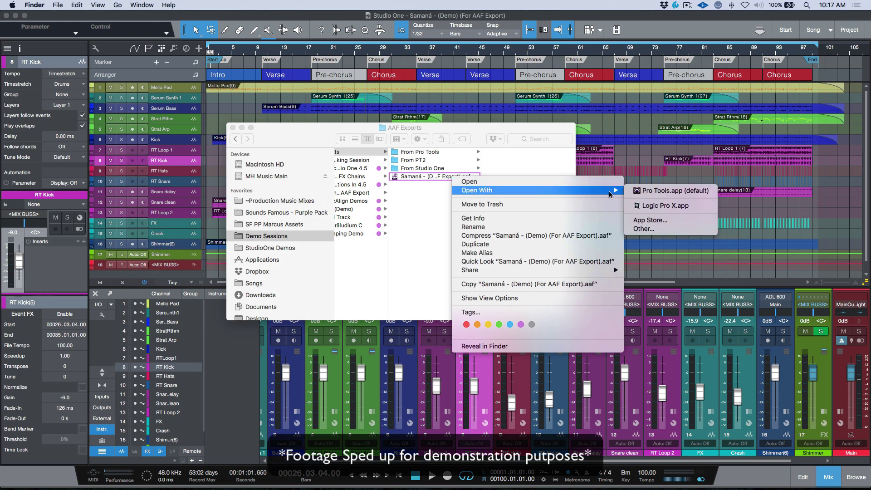
left_click(662, 190)
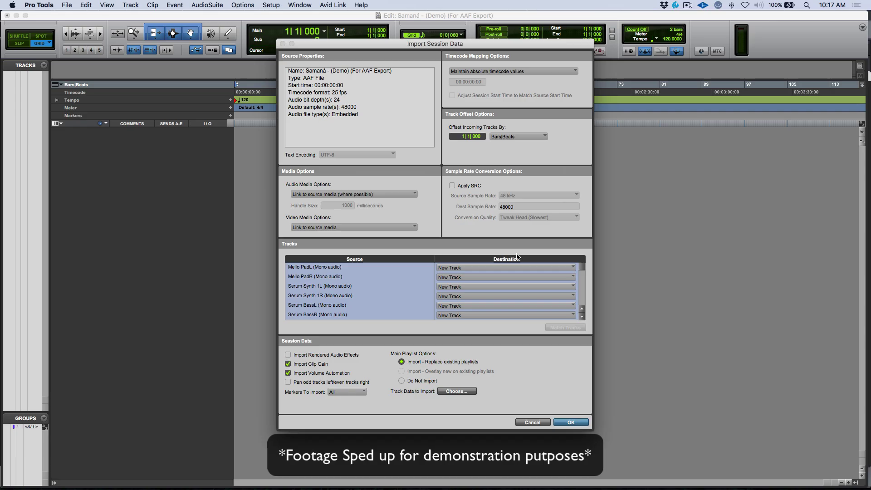
left_click(573, 422)
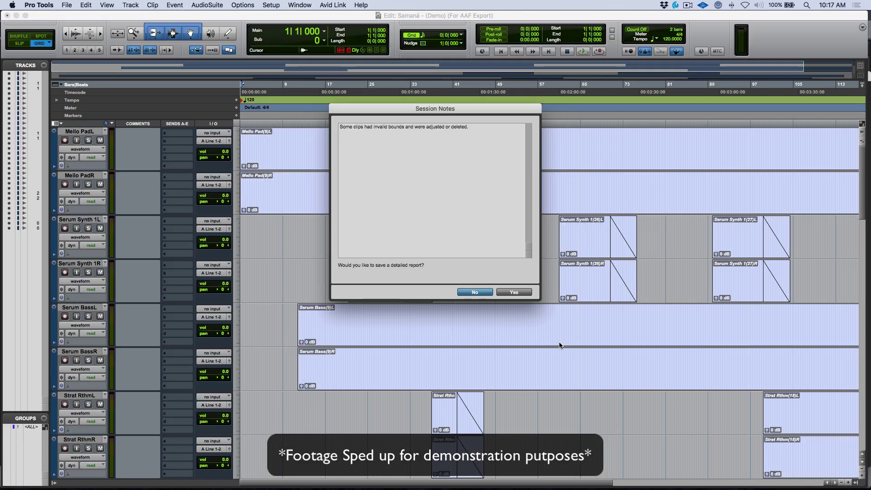
left_click(475, 291)
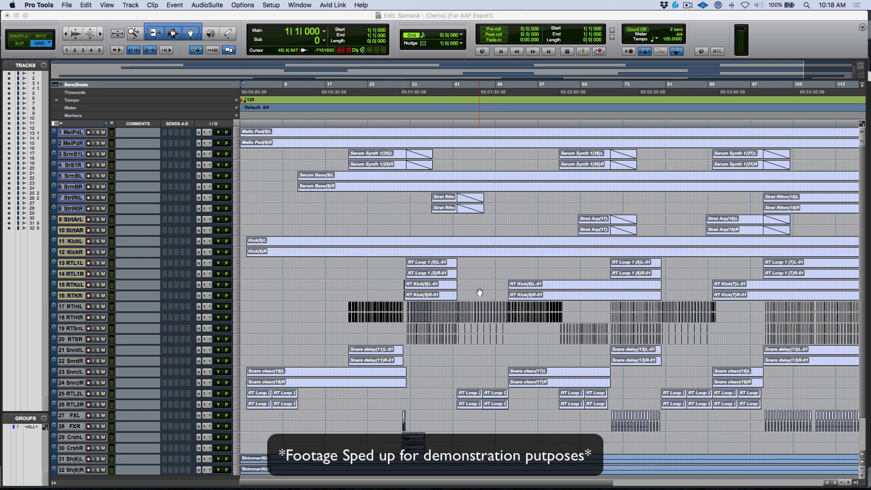
- Select the Mello Pad right-channel clip in Studio One and play the song from bar 18
left_click(555, 145)
key("alt+f")
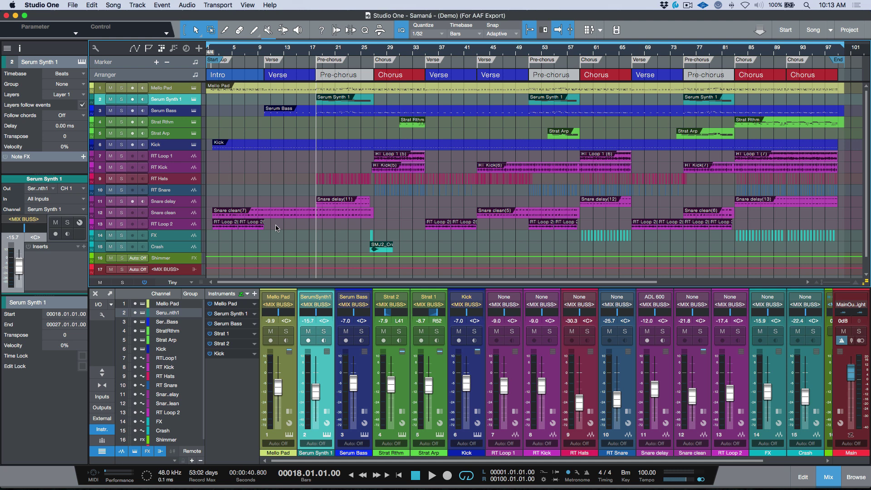
key("space")
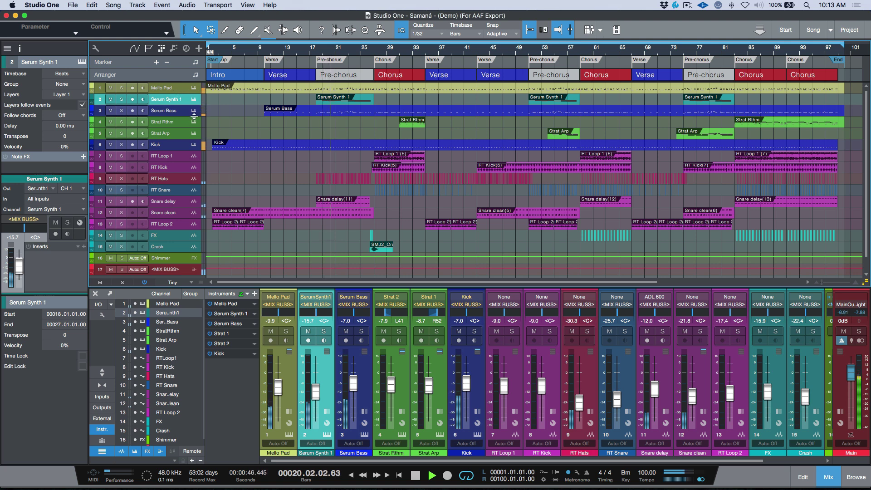
left_click(378, 156)
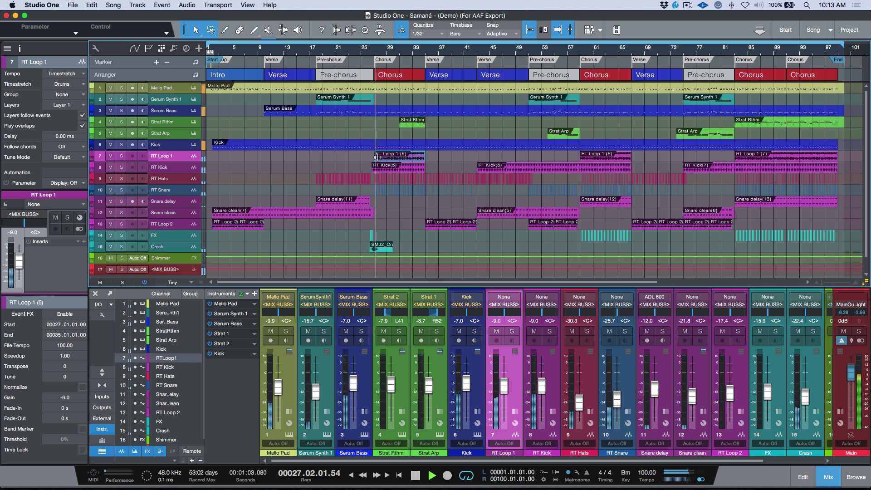
key("space")
left_click(320, 178)
key("z")
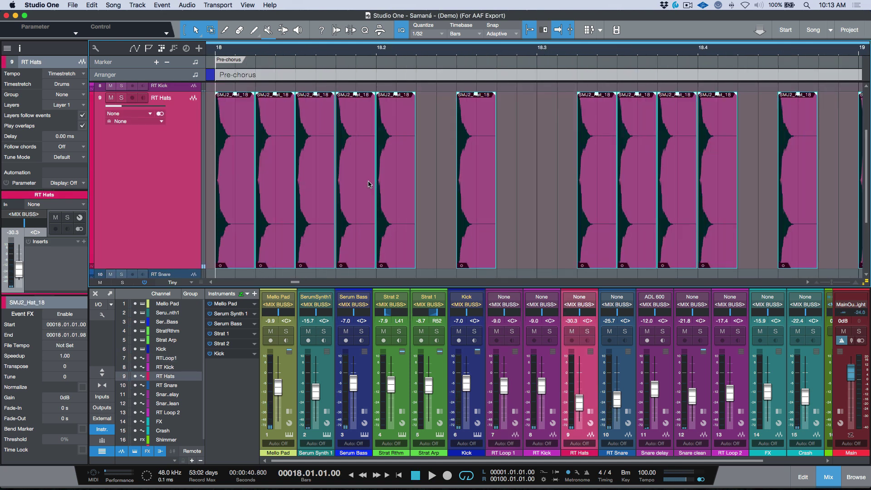
key("F5")
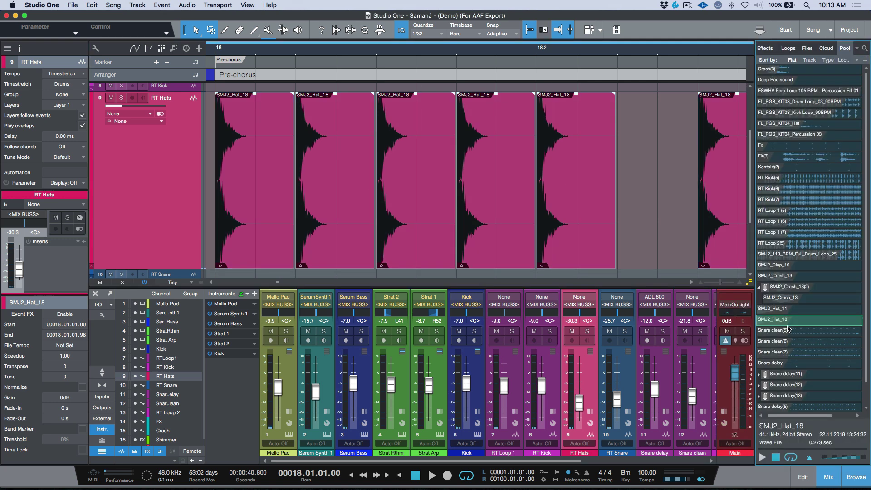
left_click(856, 477)
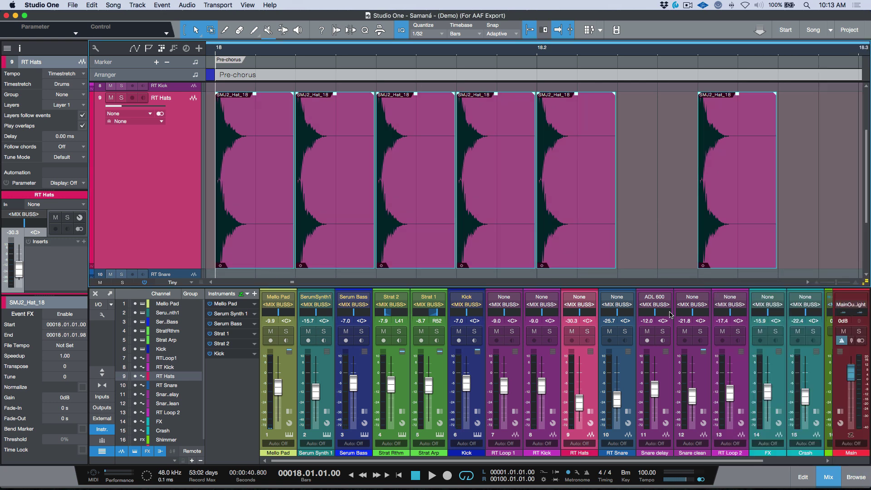
key("z")
key("z")
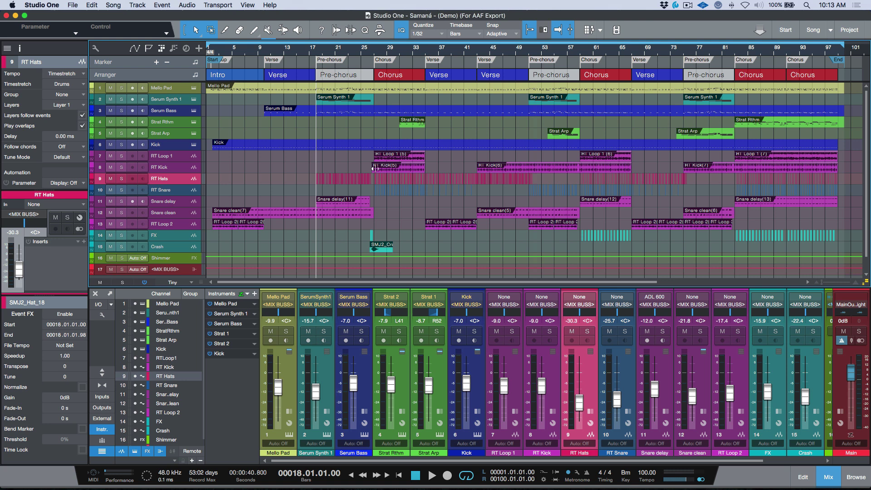
left_click(372, 236)
key("z")
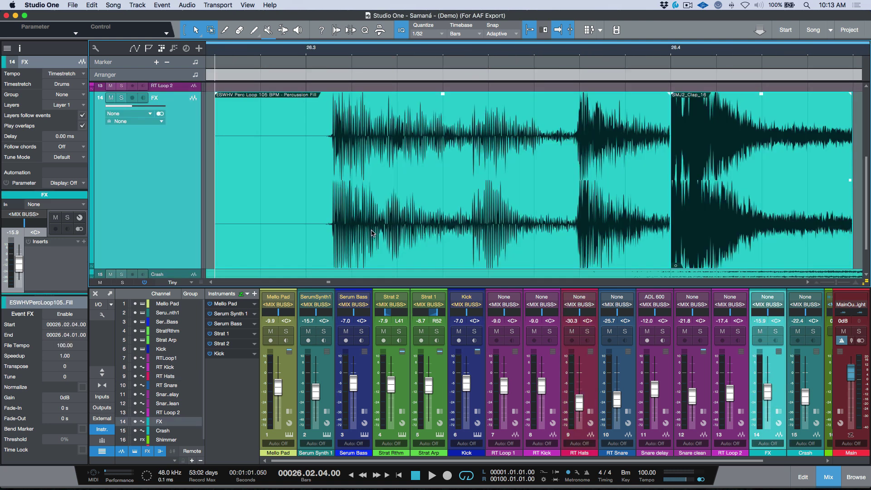
key("s")
key("space")
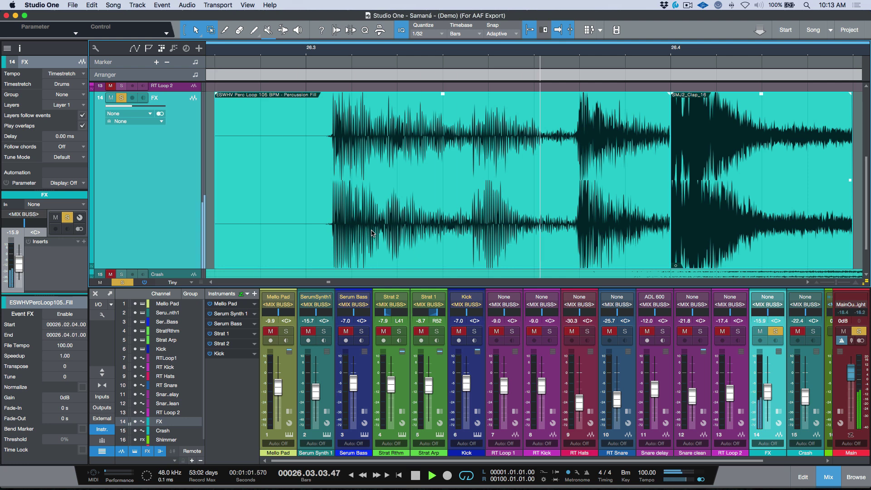
key("space")
key("z")
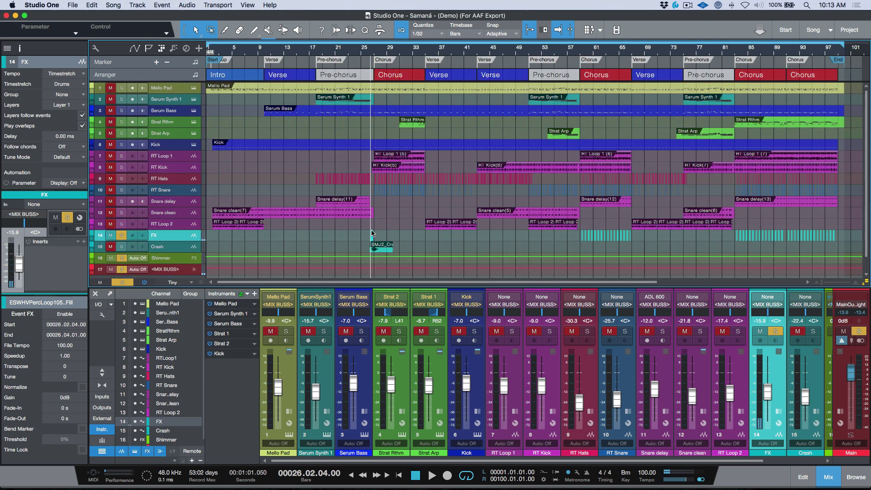
left_click(122, 235)
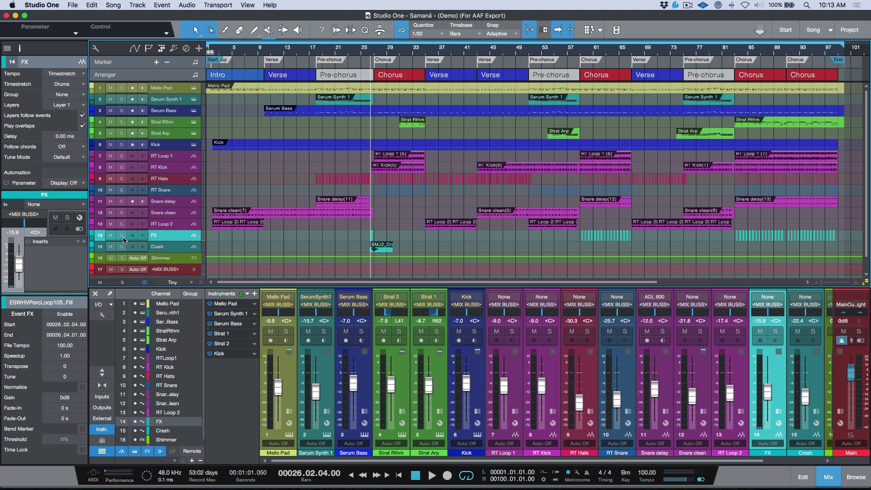
- Select the Mello Pad through Kick tracks and transform all six into audio tracks
left_click(183, 88)
left_click(179, 145, "shift")
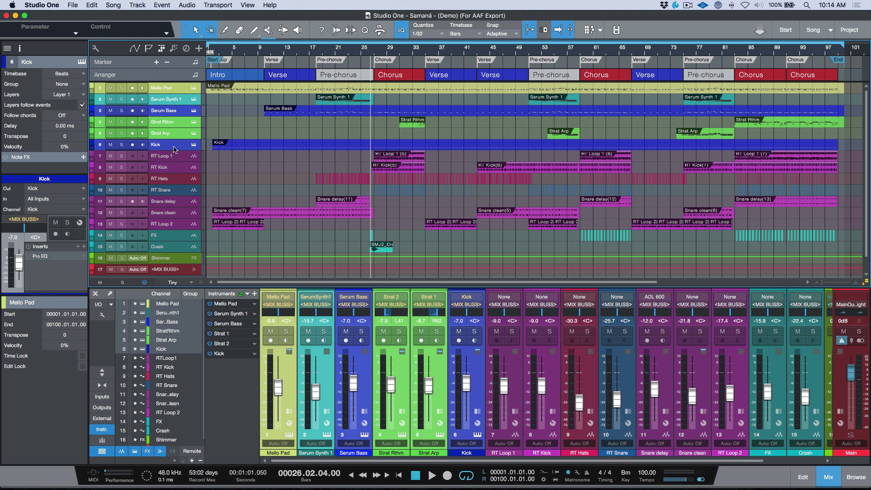
key("alt+F3")
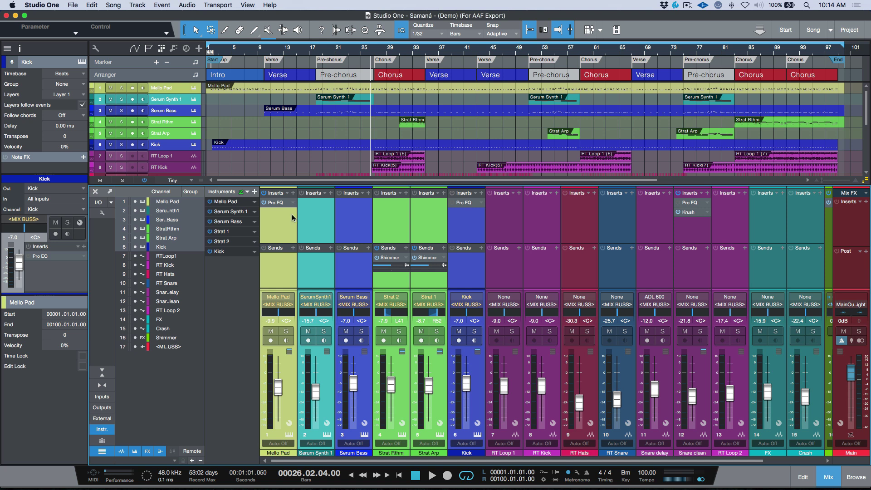
key("alt+F3")
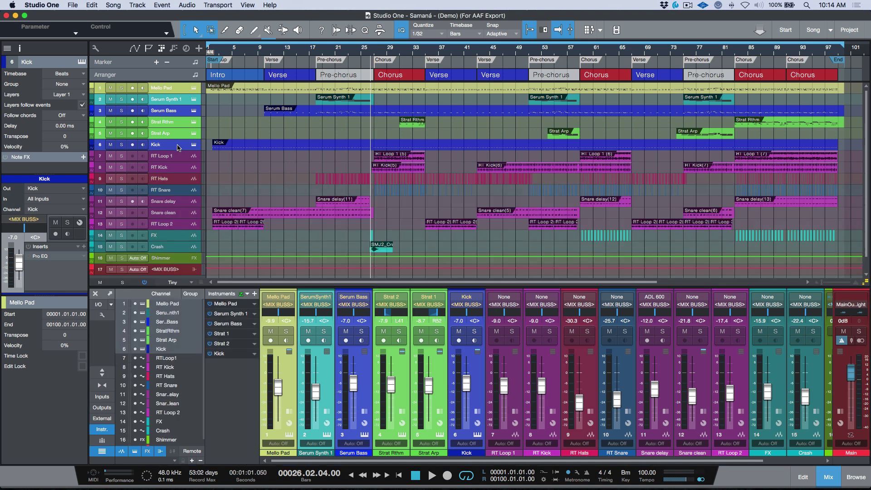
right_click(179, 147)
left_click(252, 309)
left_click(423, 253)
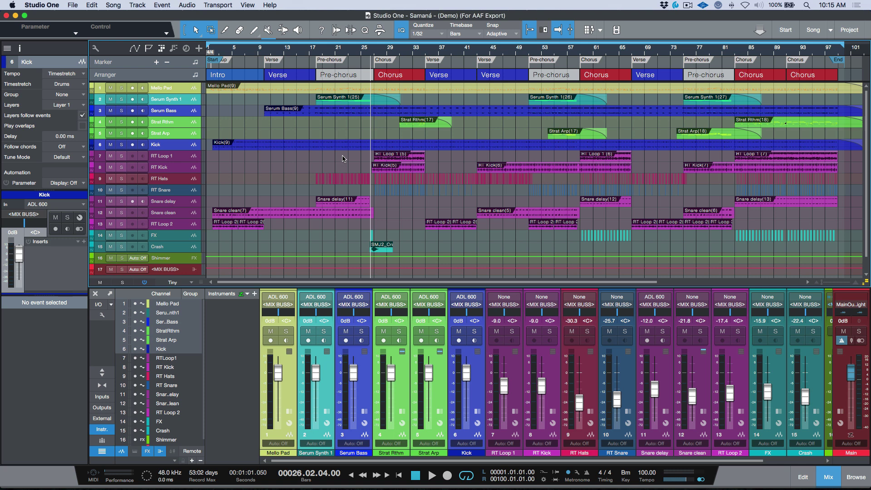
- Show the mixer inserts, inspect the Krush effect on Snare clean and solo that channel
key("shift+F3")
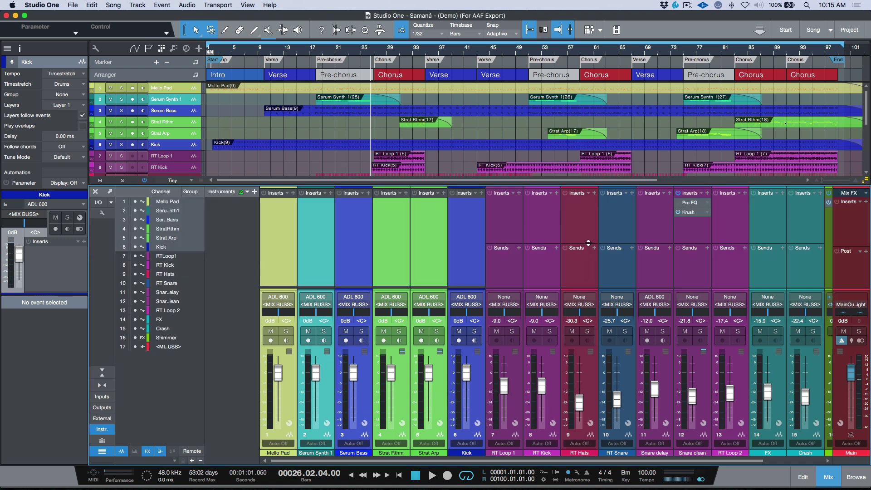
scroll(555, 222, "right", 3)
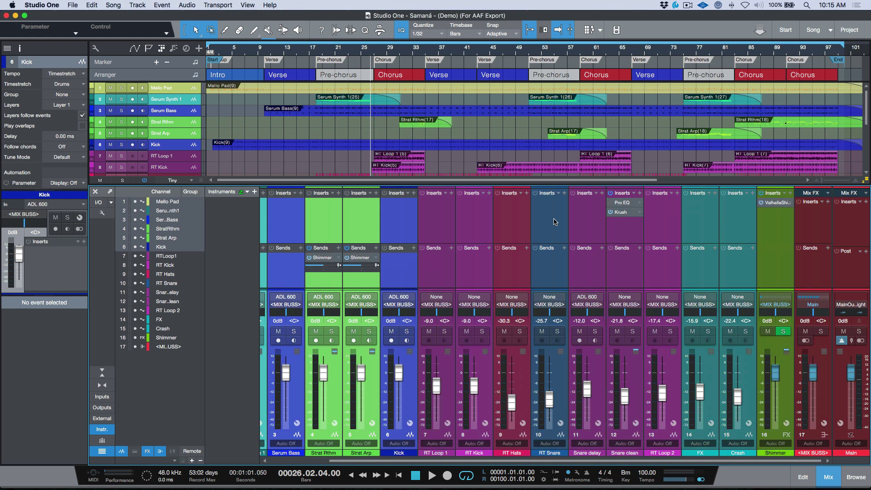
left_click(619, 225)
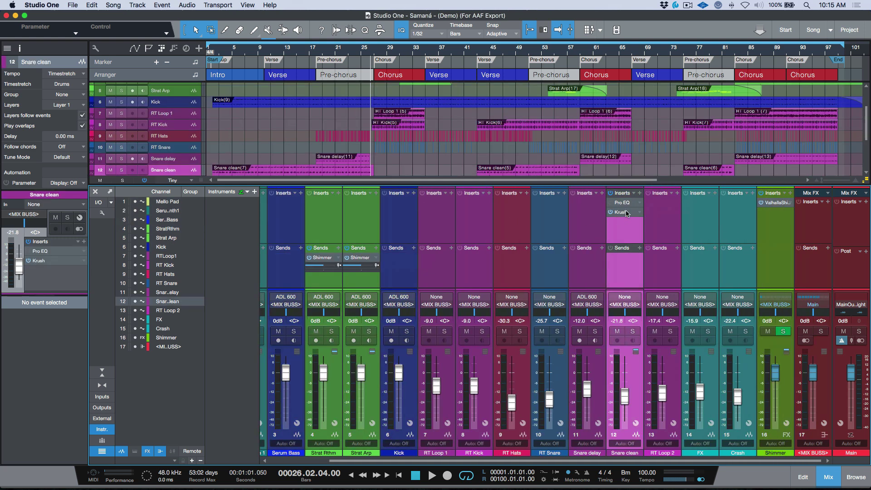
left_click(628, 214)
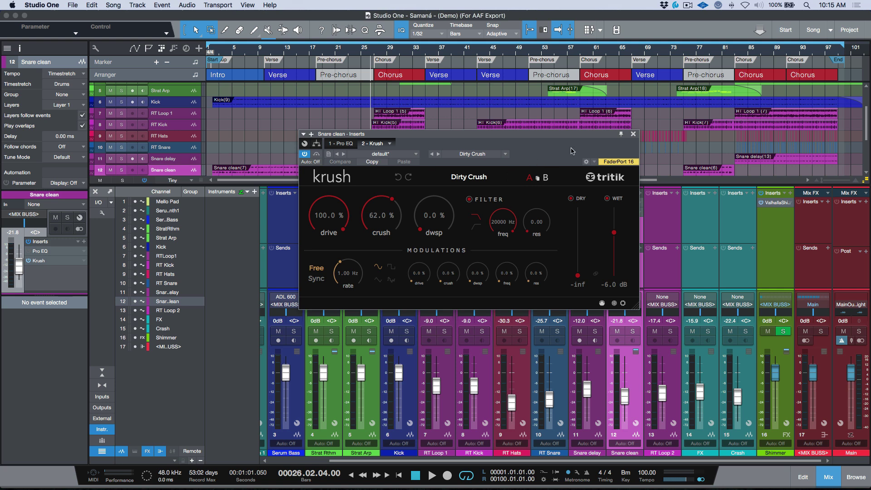
left_click(634, 135)
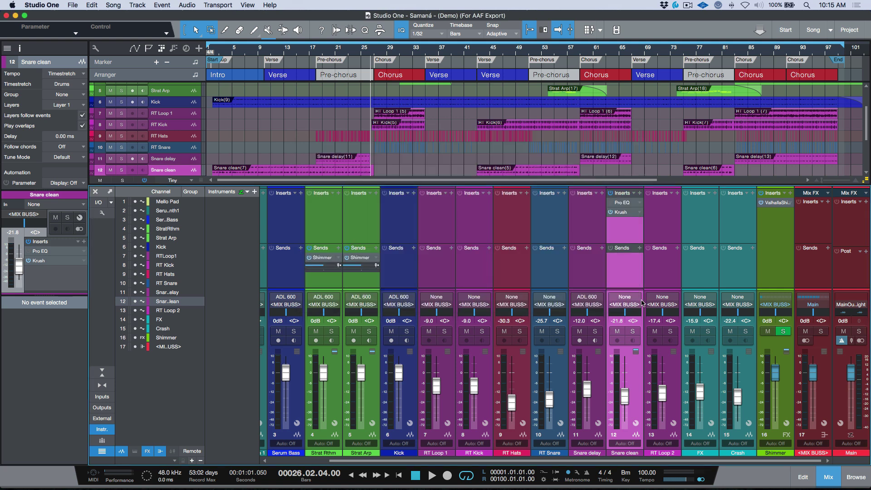
left_click(633, 332)
- Play the Snare clean(7) event from bar 2 and switch its Krush effect from bypassed to active
scroll(536, 136, "down", 1)
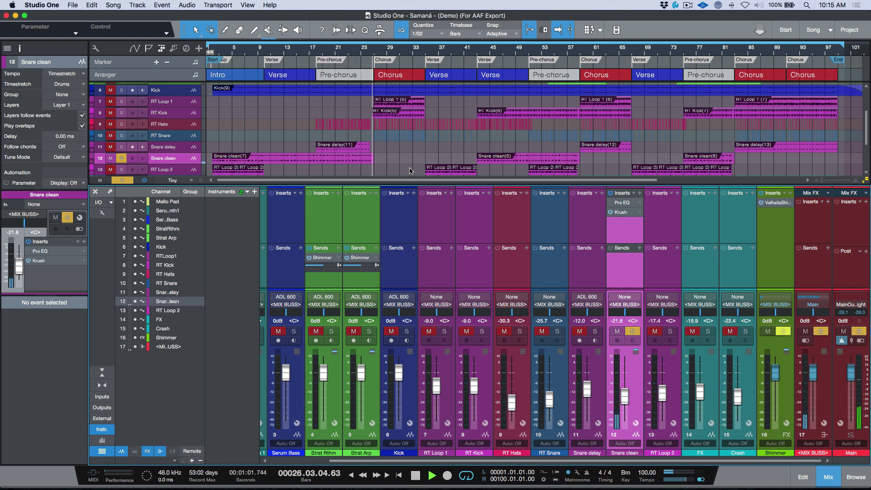
left_click(327, 159)
key("space")
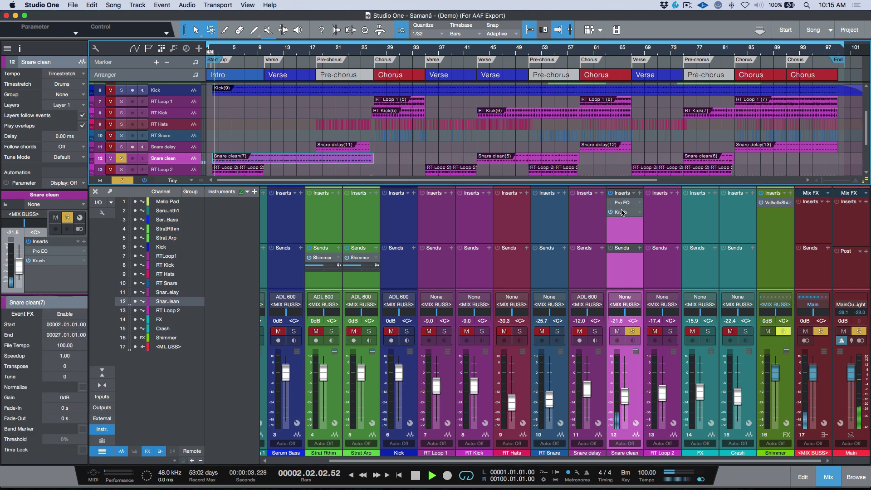
left_click(626, 213)
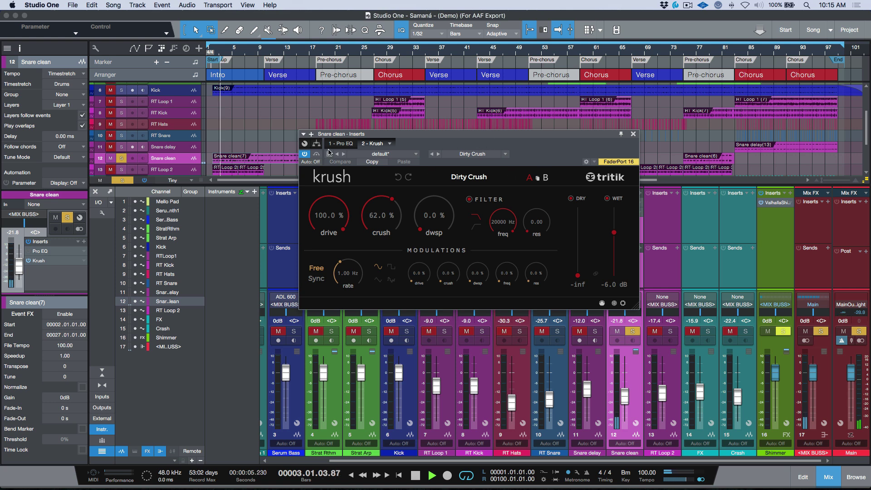
left_click(305, 155)
key("space")
left_click(633, 135)
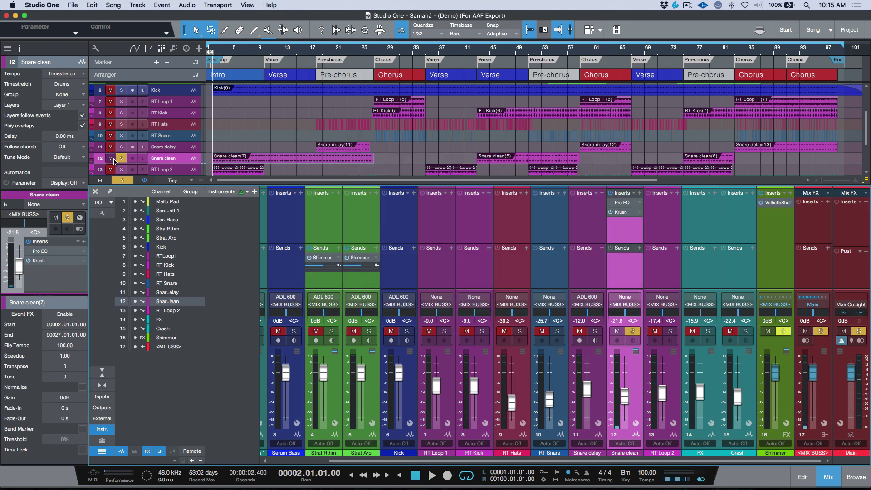
- Transform the Snare clean track to rendered audio, preserving its realtime state
right_click(178, 162)
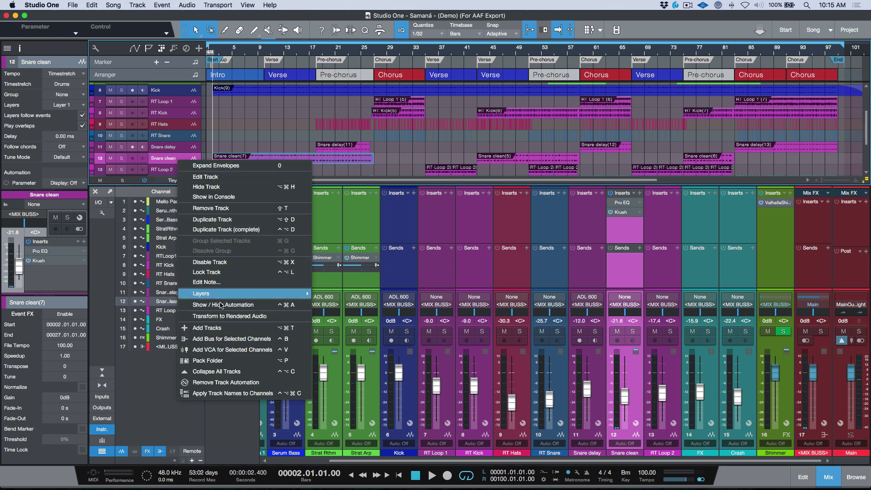
left_click(227, 317)
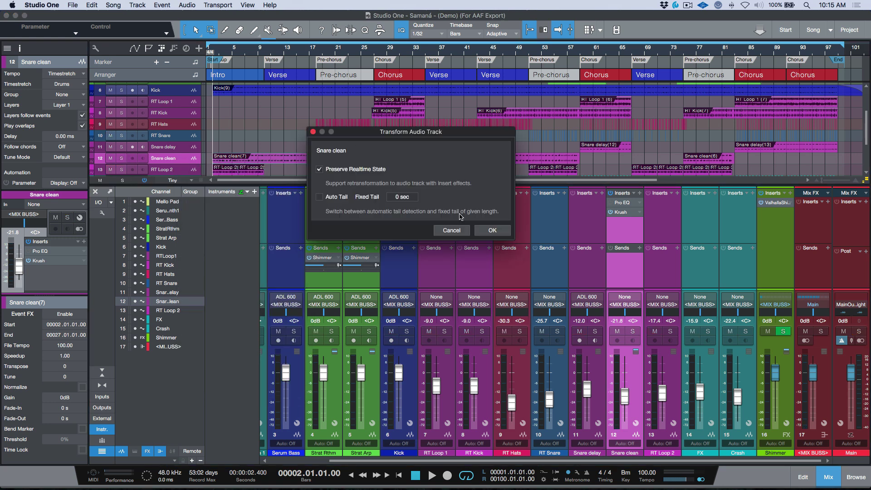
left_click(492, 230)
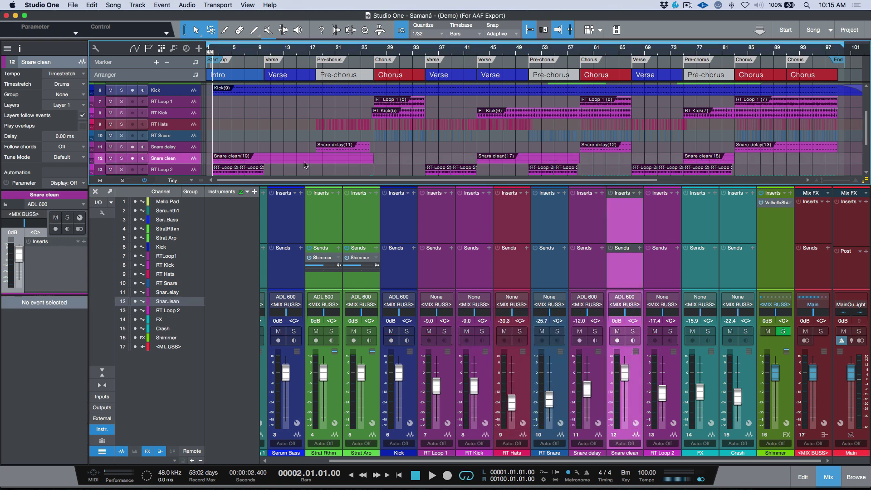
- Solo and play the rendered Snare clean(19) clip, then unsolo and play the full song from bar 2
left_click(339, 161)
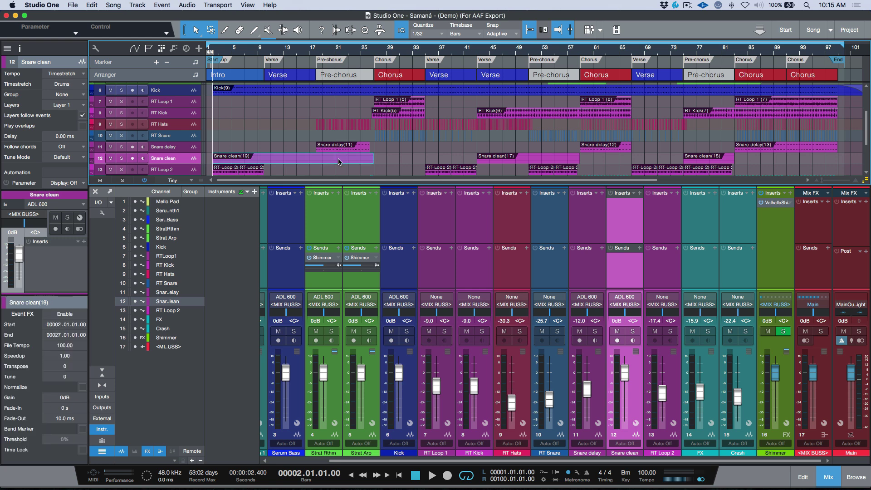
key("z")
left_click(121, 98)
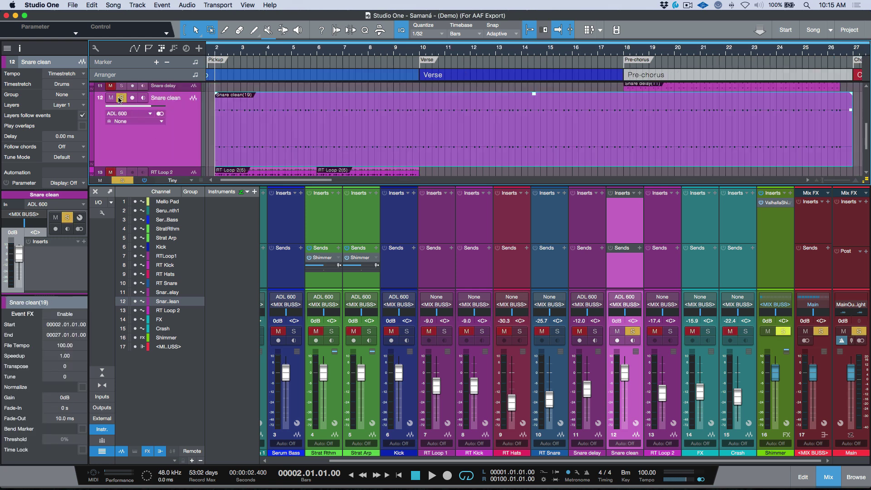
key("space")
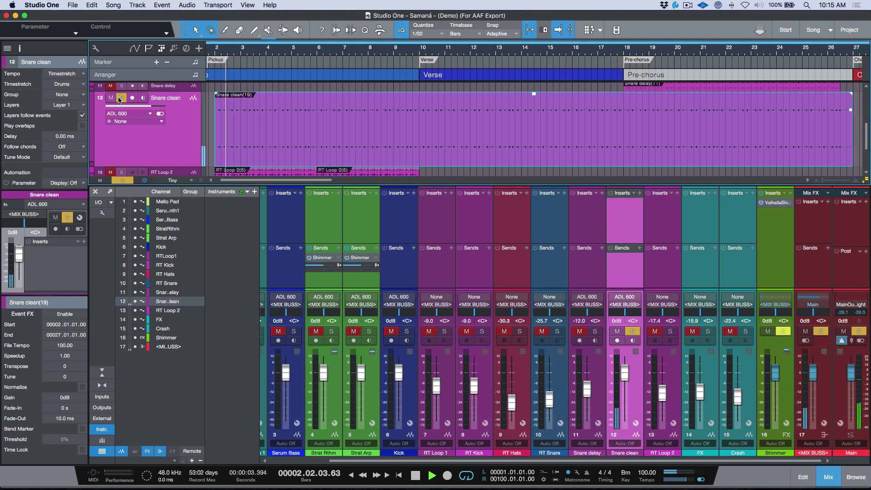
key("space")
left_click(119, 98)
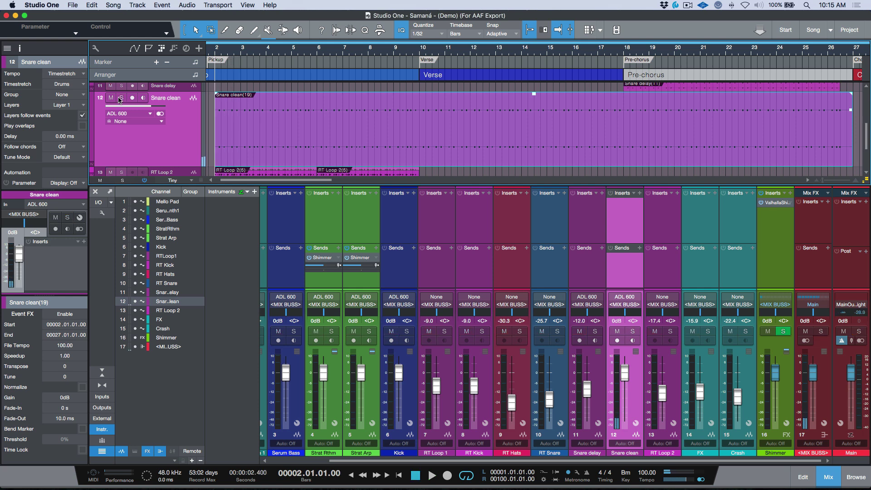
key("z")
key("space")
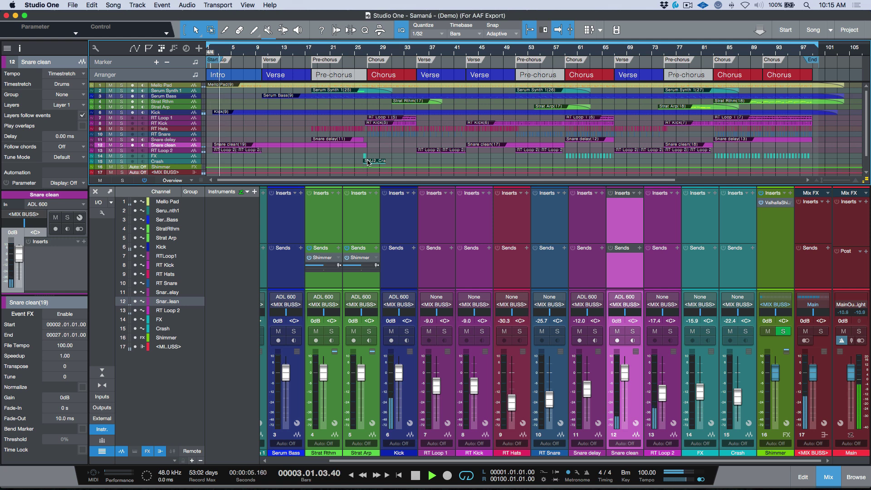
- Stop playback, shrink the mixer and enlarge track heights to fill the arrangement
key("space")
key("shift+F3")
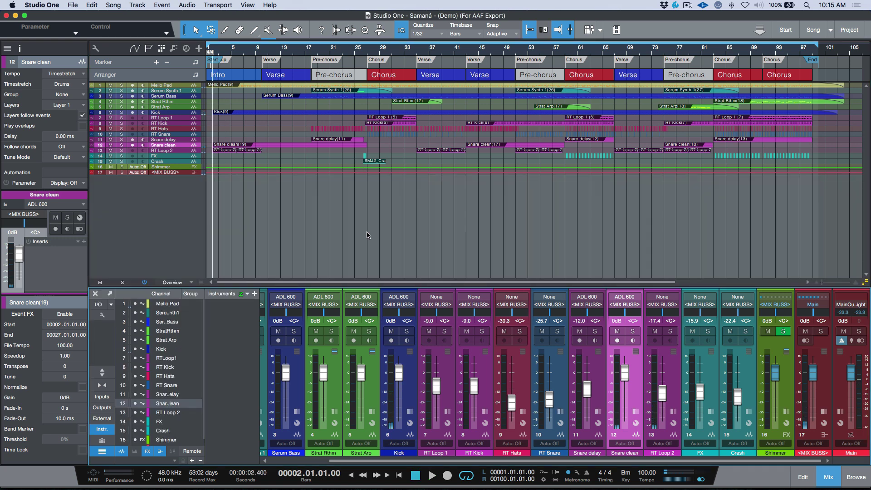
key("z")
- Audition the Strat Rthm(17) clip at bar 31 and the Strat Arp(17) clip at bar 54
left_click(183, 260)
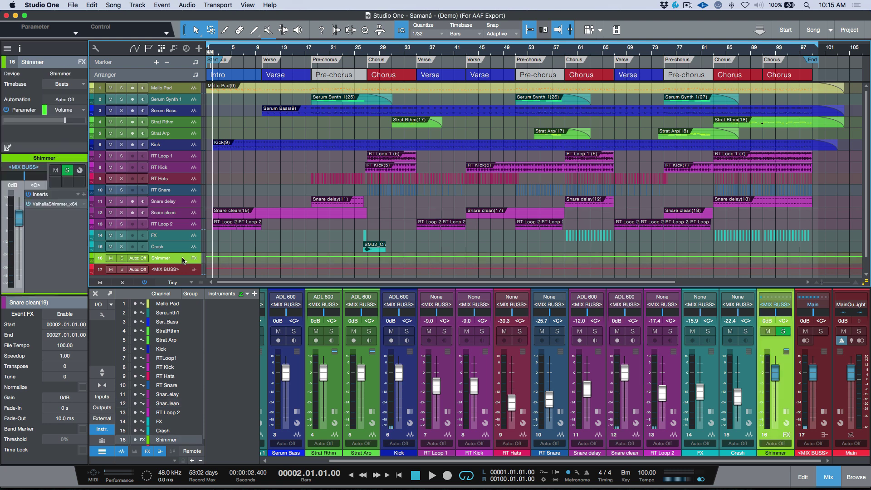
left_click(427, 124)
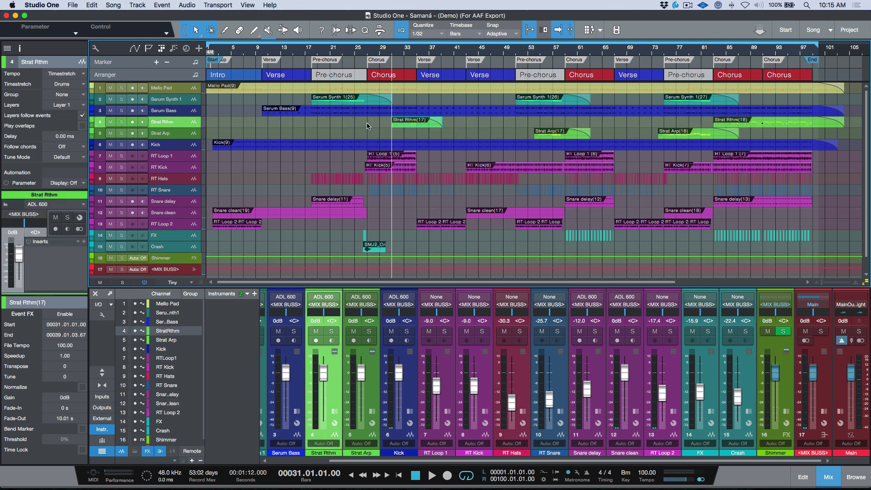
key("space")
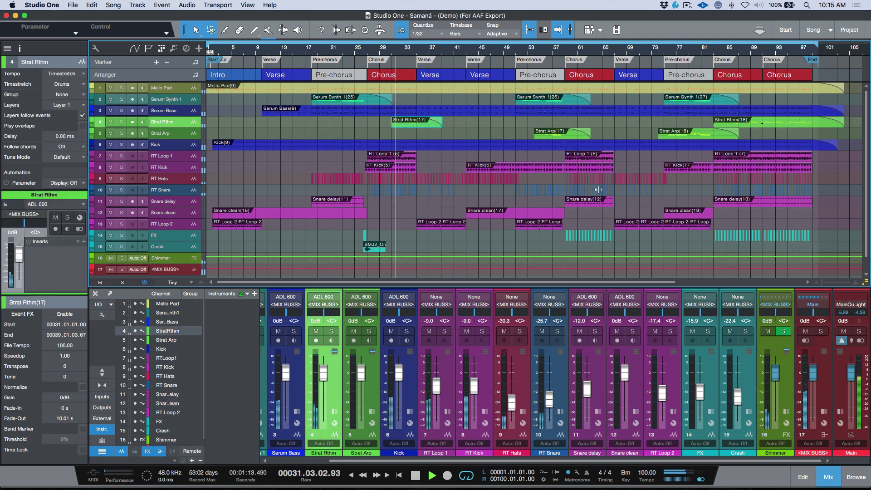
left_click(540, 134)
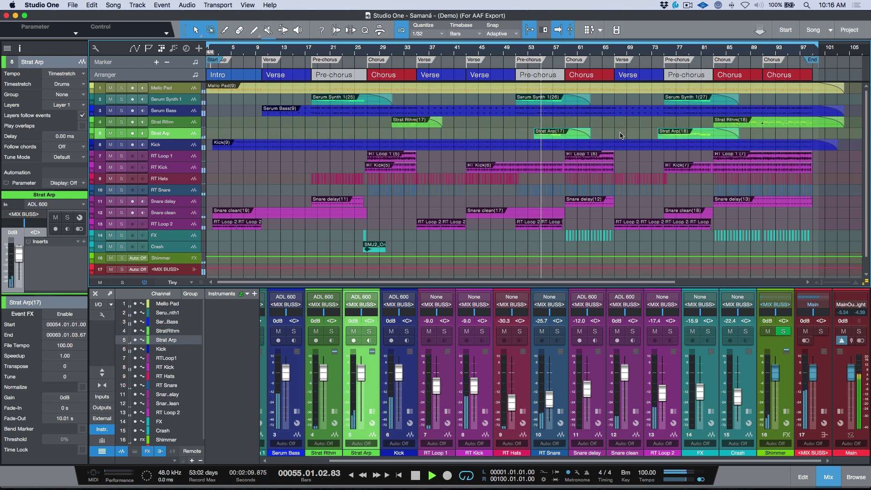
key("space")
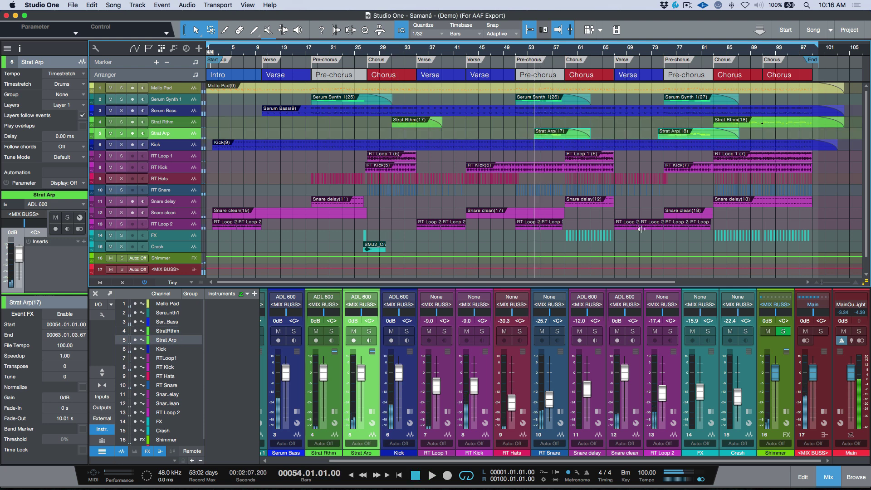
- Export the Shimmer channel as a stem with an empty file name prefix, importing it back to a track
left_click(184, 263)
left_click(113, 6)
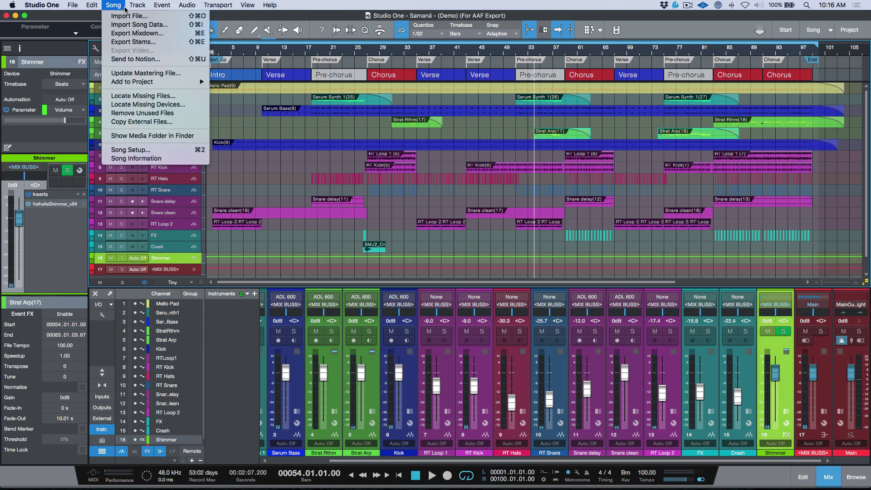
left_click(134, 42)
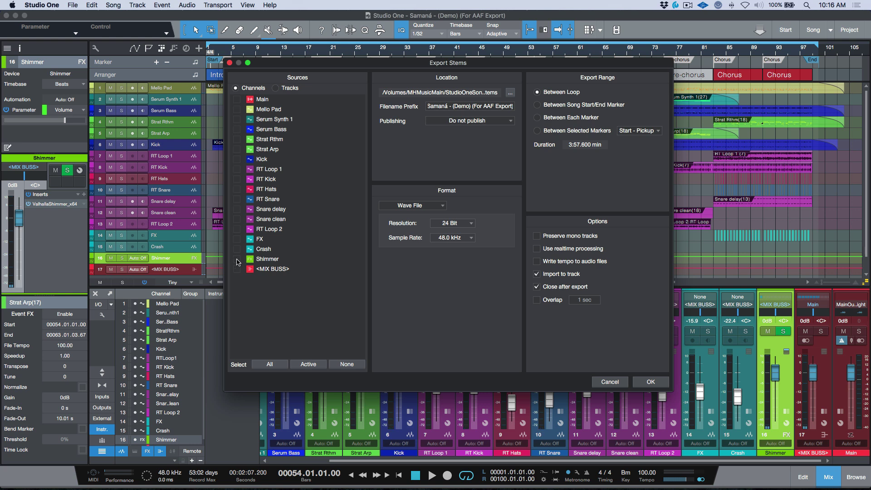
left_click(470, 105)
key("BackSpace")
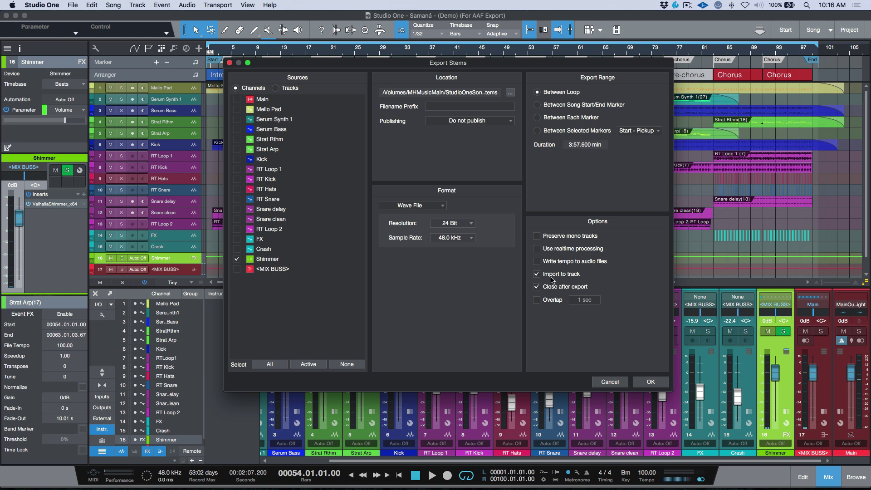
left_click(650, 382)
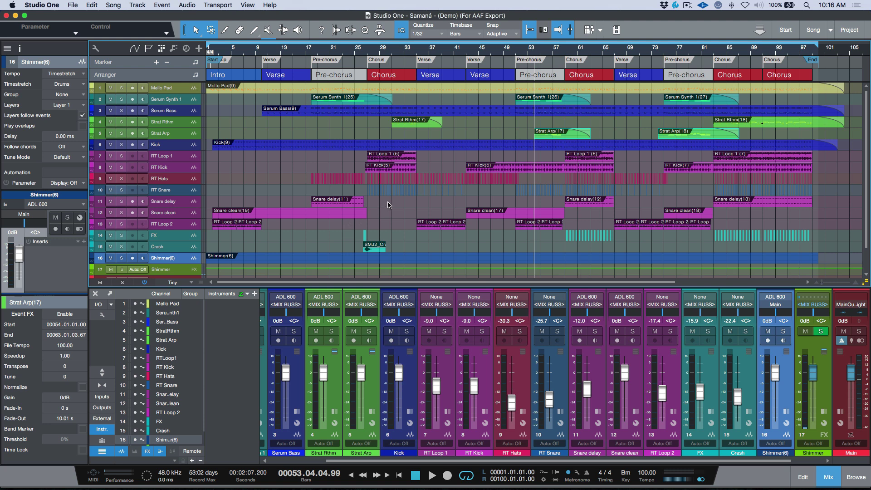
left_click_drag(347, 160, 438, 171)
key("shift+s")
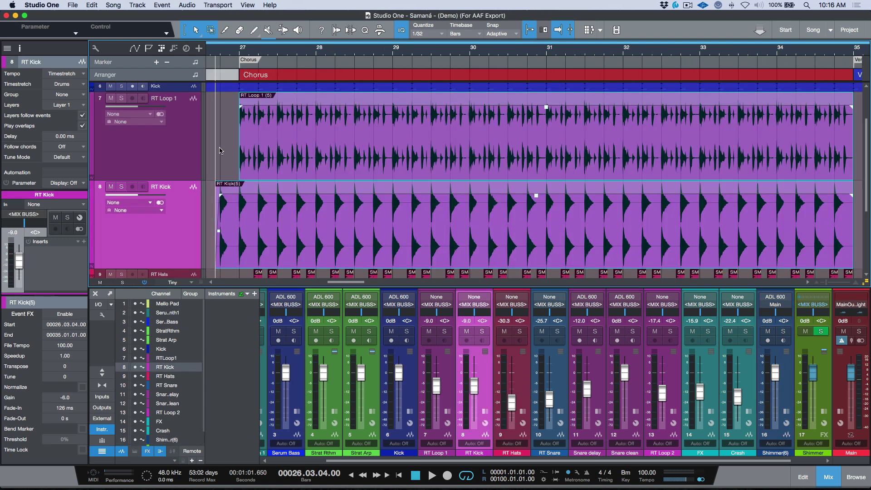
left_click(261, 146)
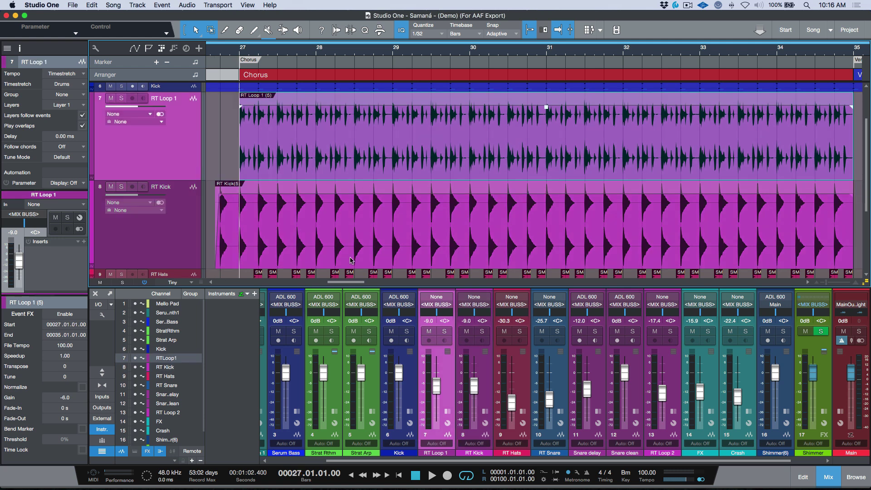
left_click(355, 251)
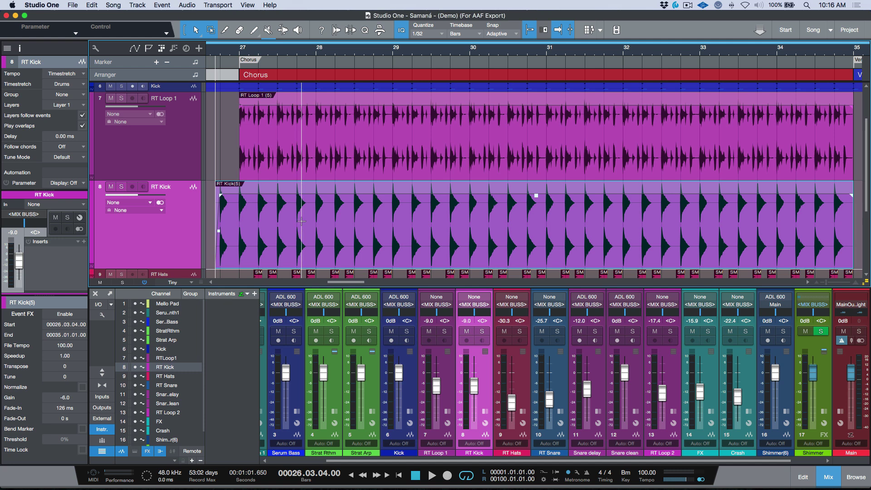
key("z")
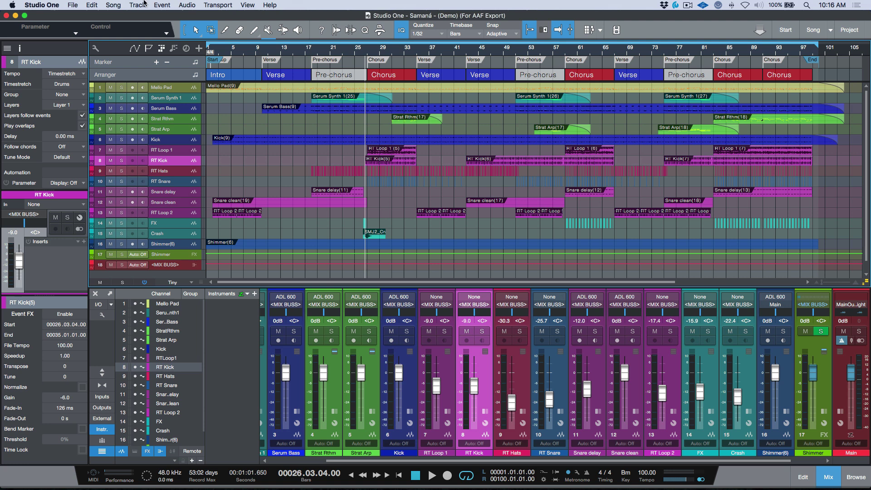
left_click(73, 8)
left_click(93, 103)
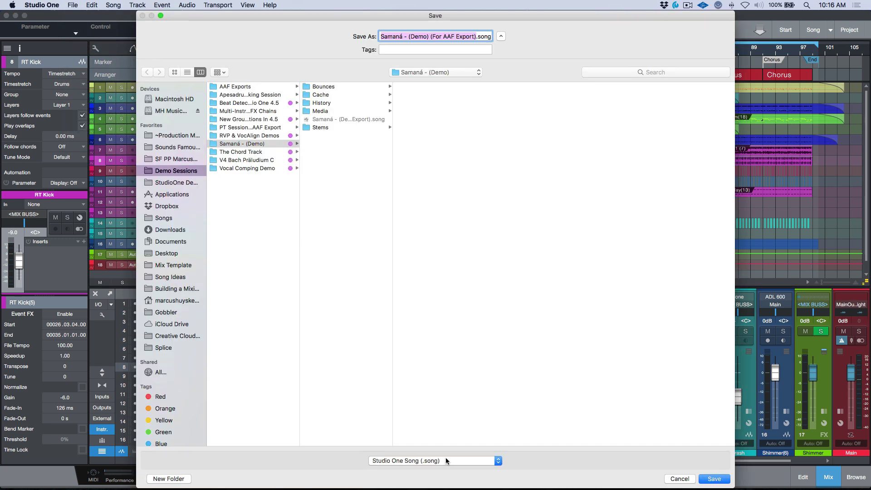
left_click(446, 458)
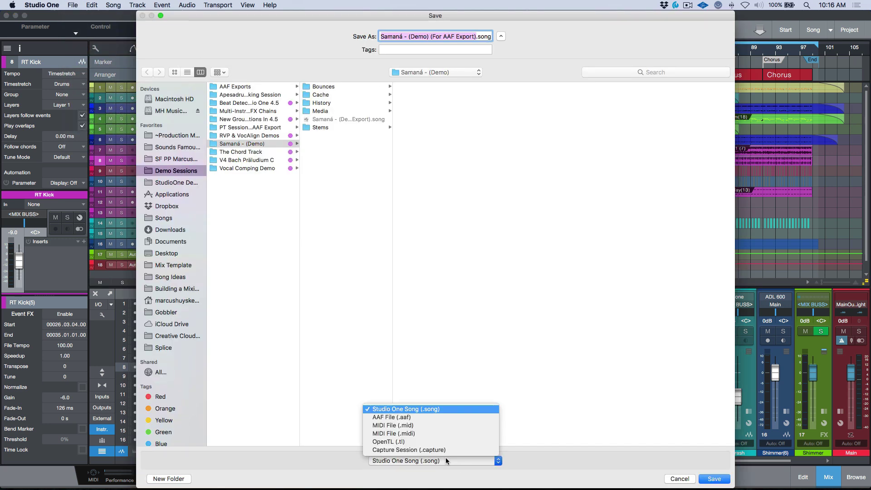
left_click(442, 416)
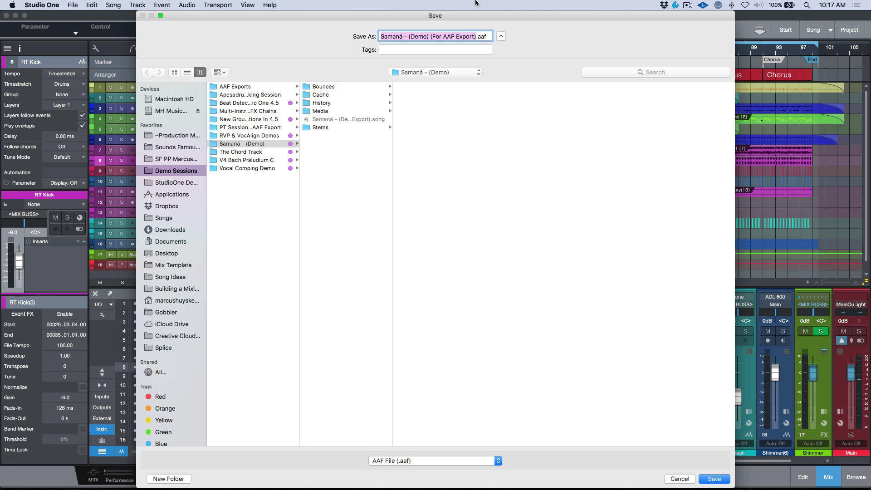
left_click(239, 86)
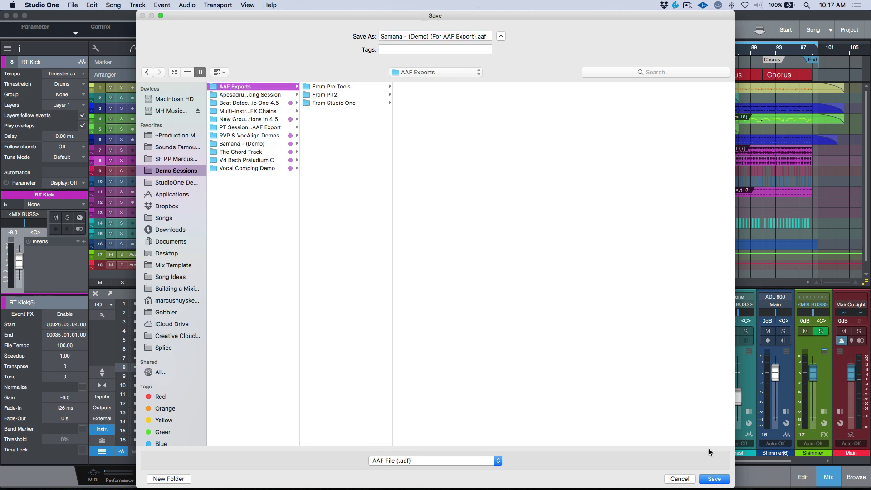
left_click(715, 479)
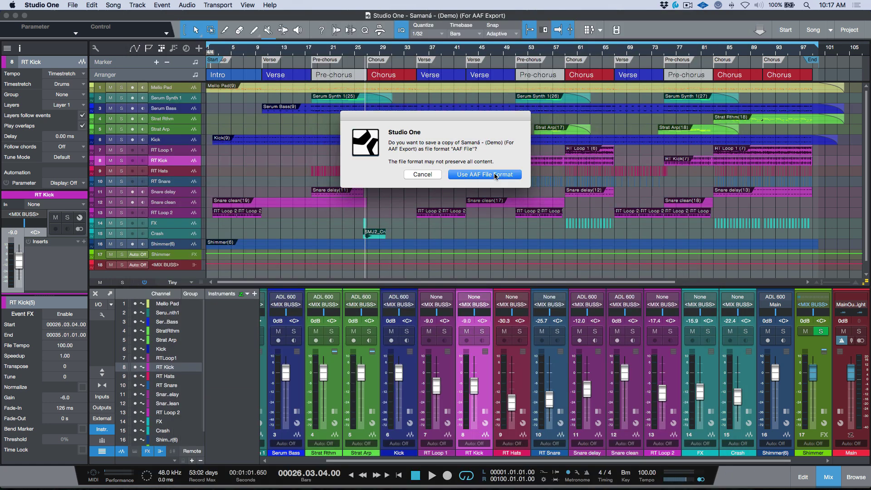
left_click(495, 176)
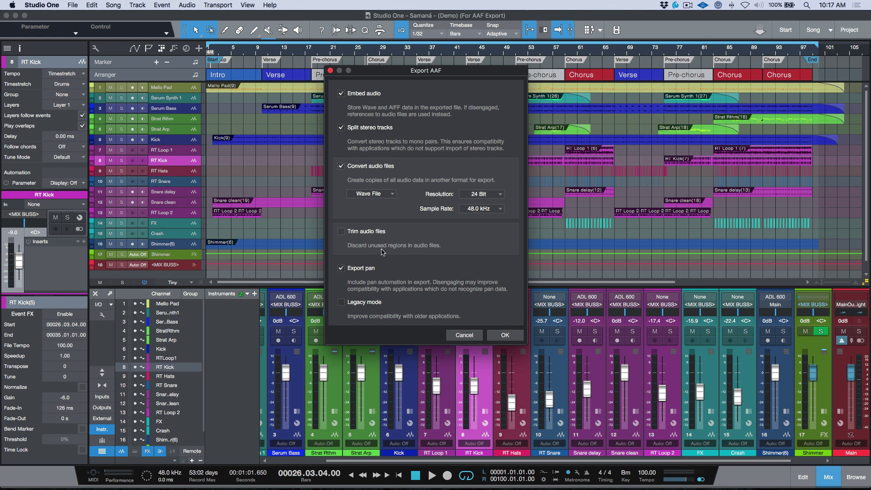
left_click(506, 336)
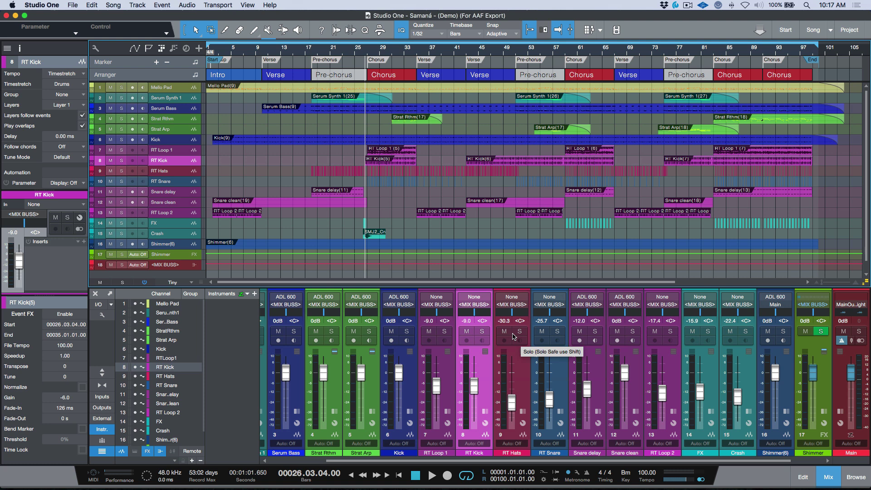
- Switch to Finder's AAF Exports window and open the Samaná AAF with Pro Tools
key("super+Tab")
key("super+Tab")
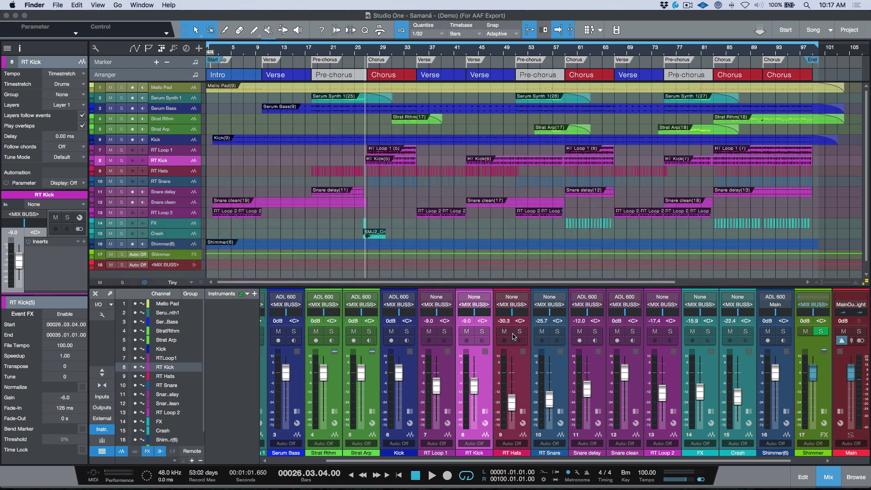
key("super+Tab")
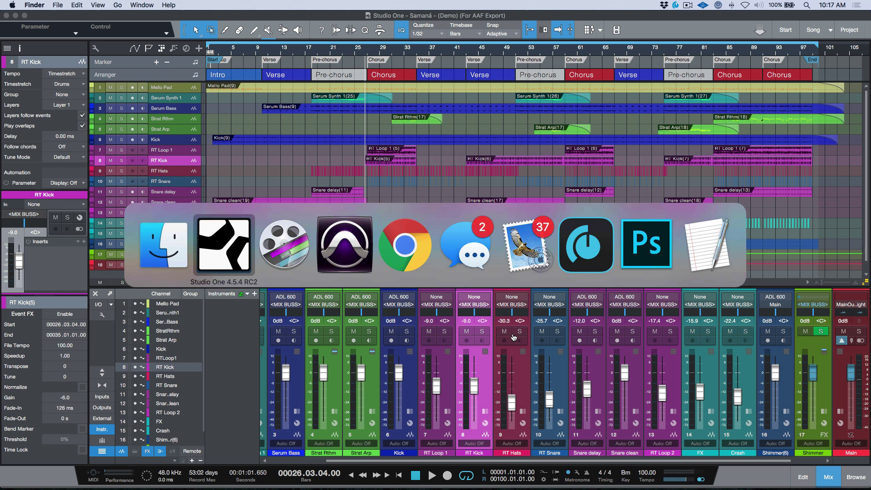
key("super+shift+Tab")
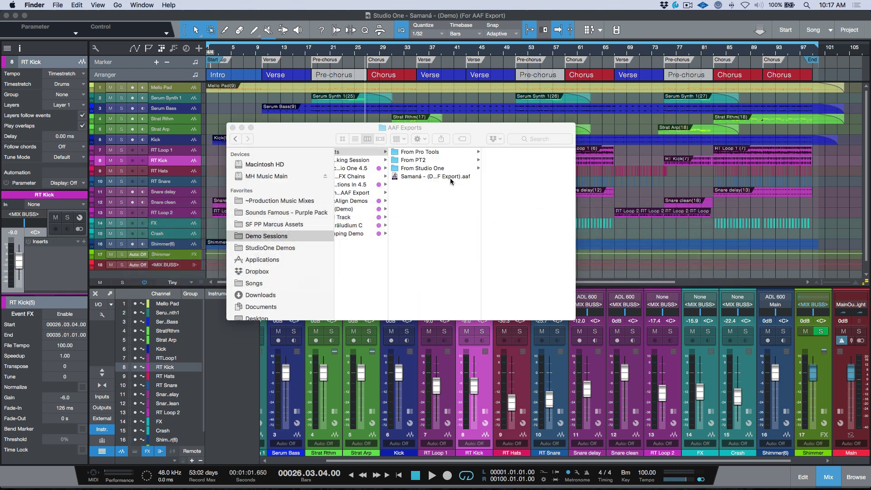
right_click(450, 177)
mouse_move(594, 190)
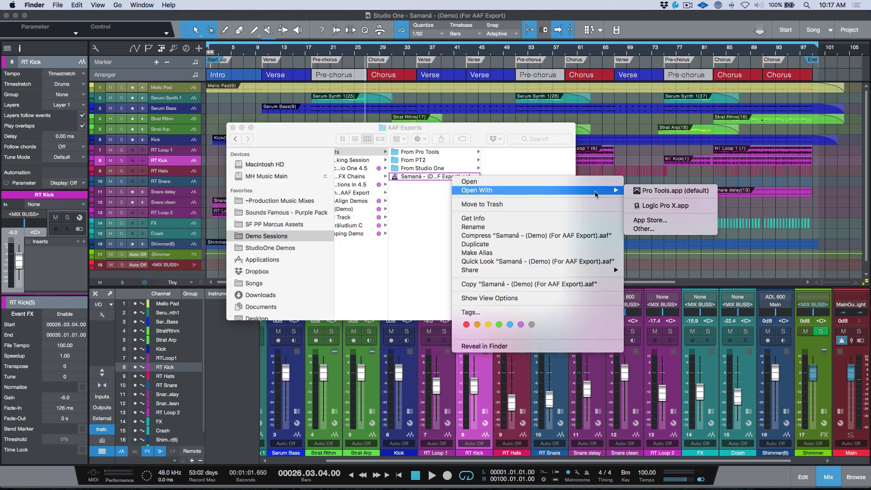
left_click(644, 191)
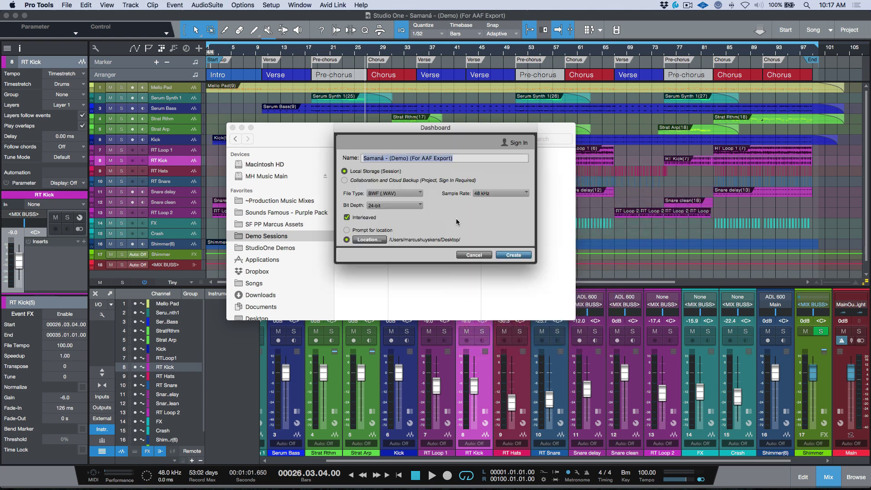
- Create the session from the AAF in the Dashboard, accept the import settings and skip session notes
left_click(517, 255)
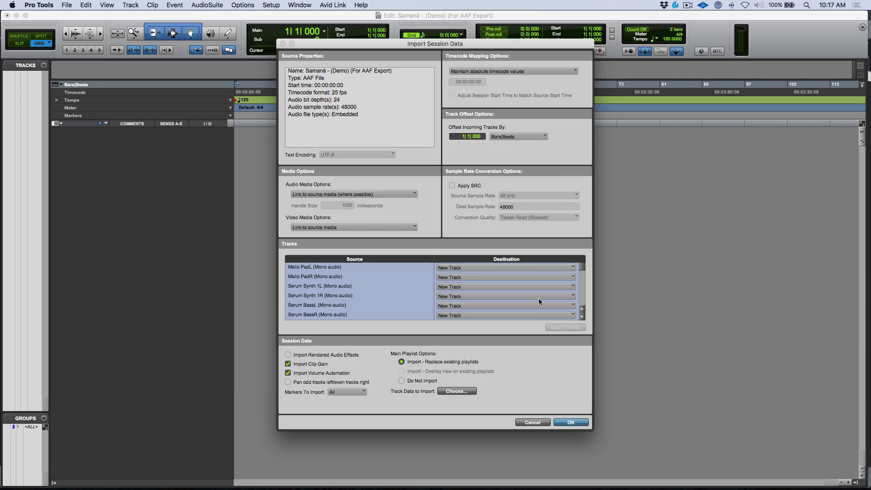
left_click(575, 422)
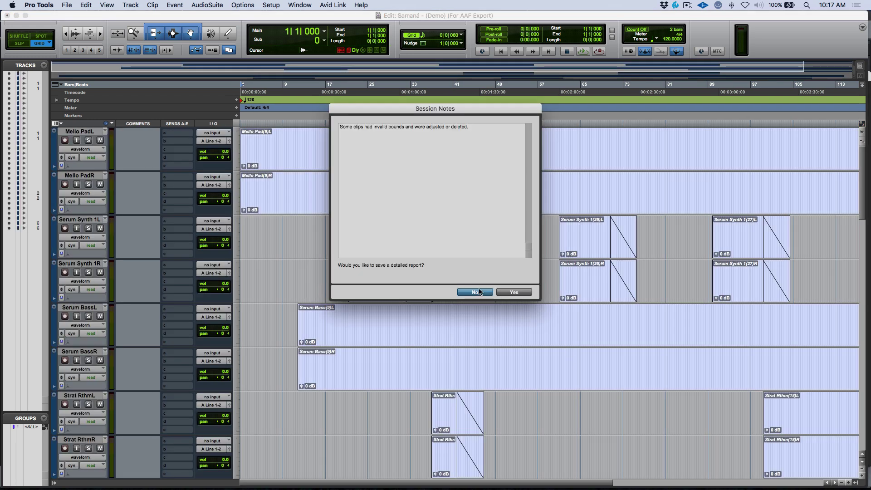
left_click(475, 292)
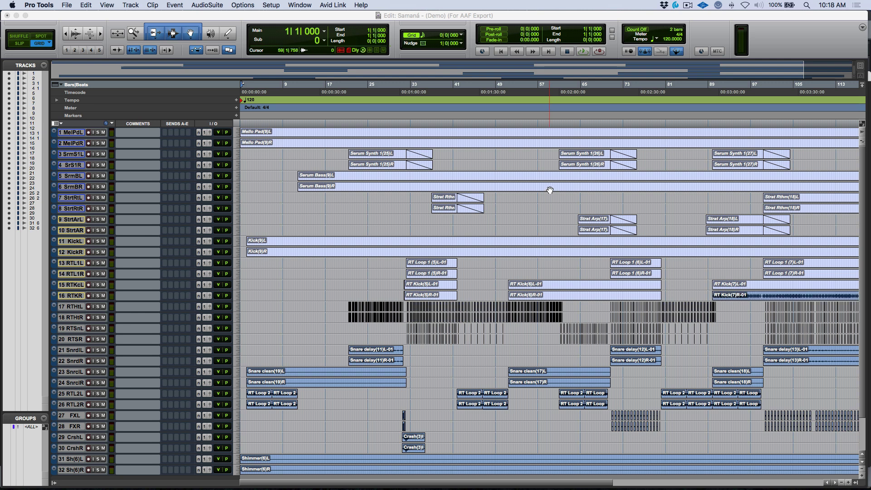
- Fit the whole imported session in the window and play it from the song start
left_click(555, 148)
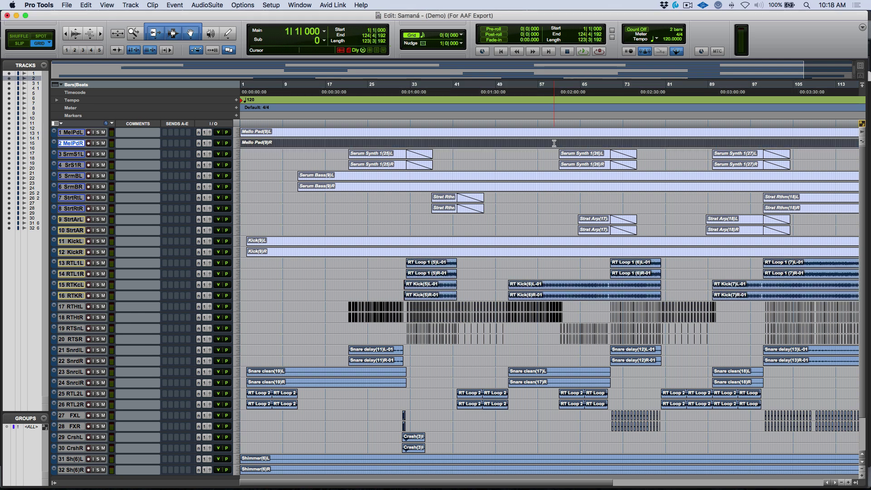
key("super+alt+bracketleft")
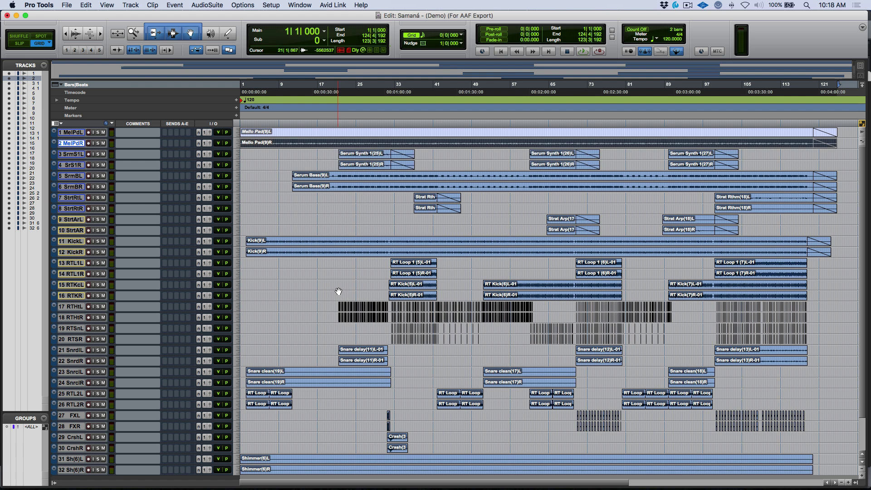
key("Return")
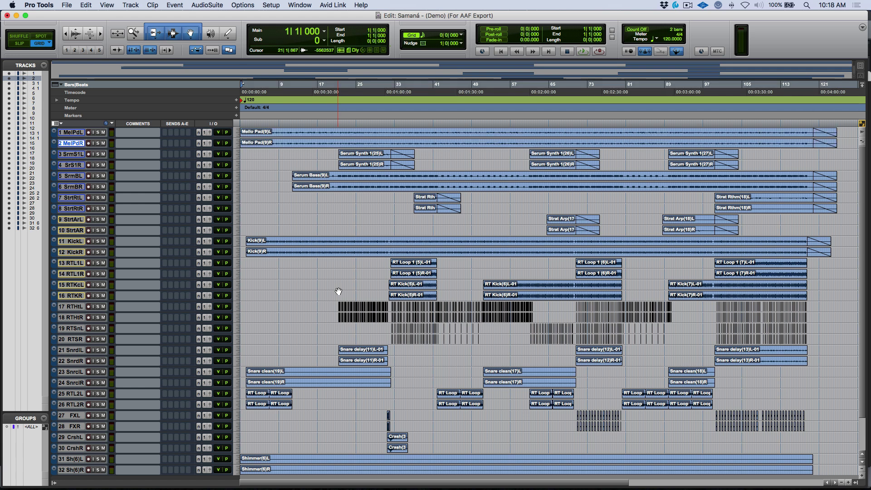
key("space")
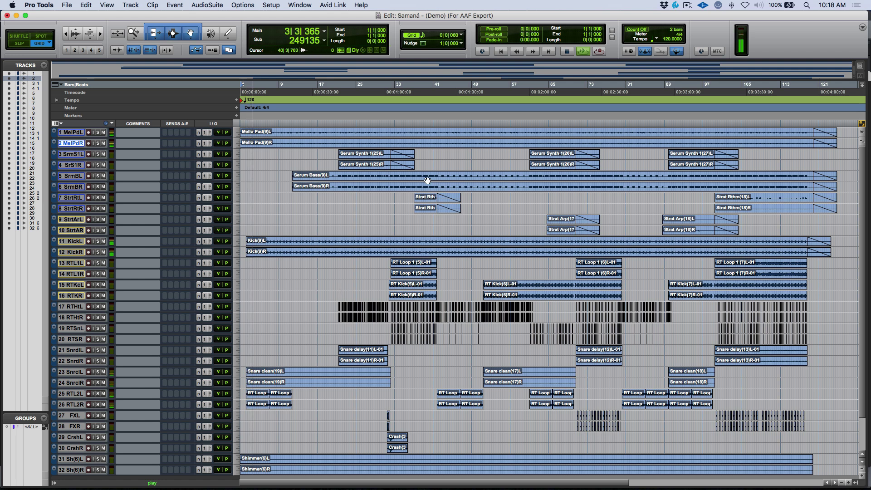
key("space")
- Play the session again from around bar 21 on track 3
left_click(327, 153)
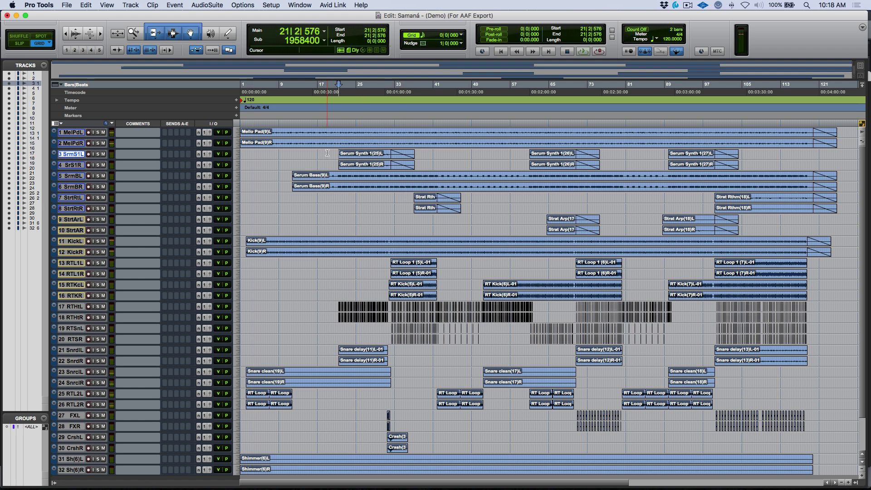
key("space")
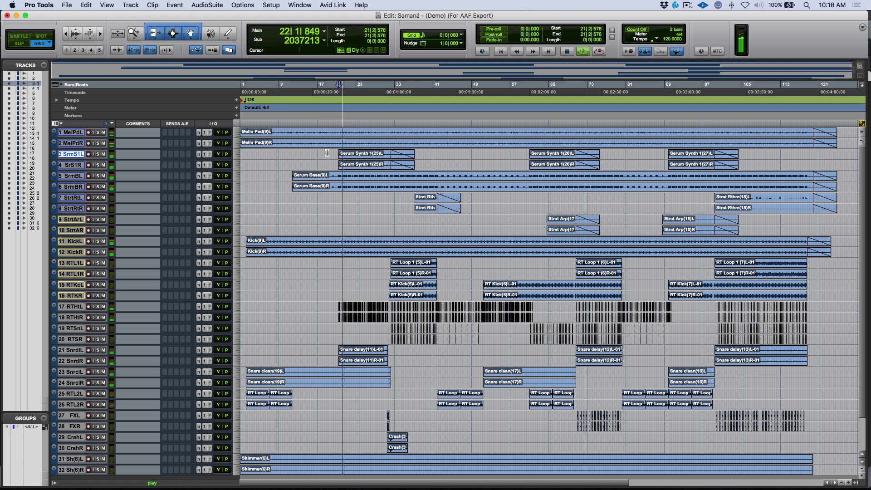
key("space")
key("super+Tab")
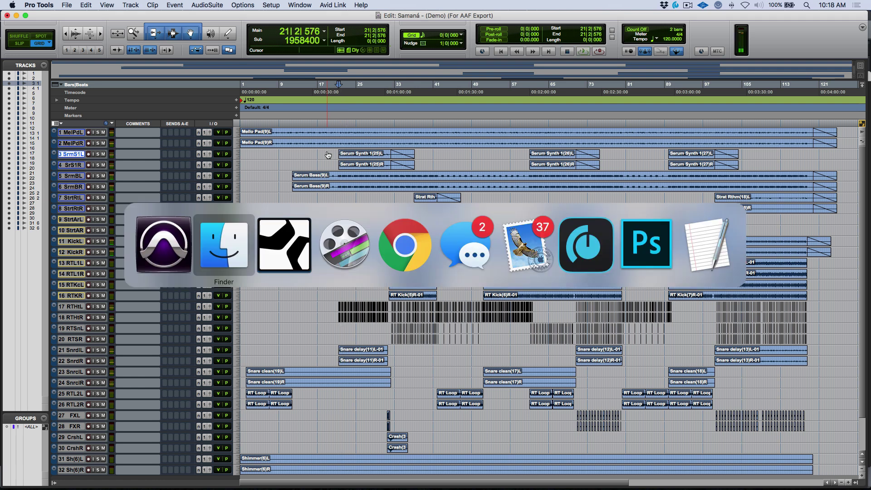
- Back in Studio One, play the song from the Pre-chorus section at bar 18
key("super+Tab")
left_click(346, 78)
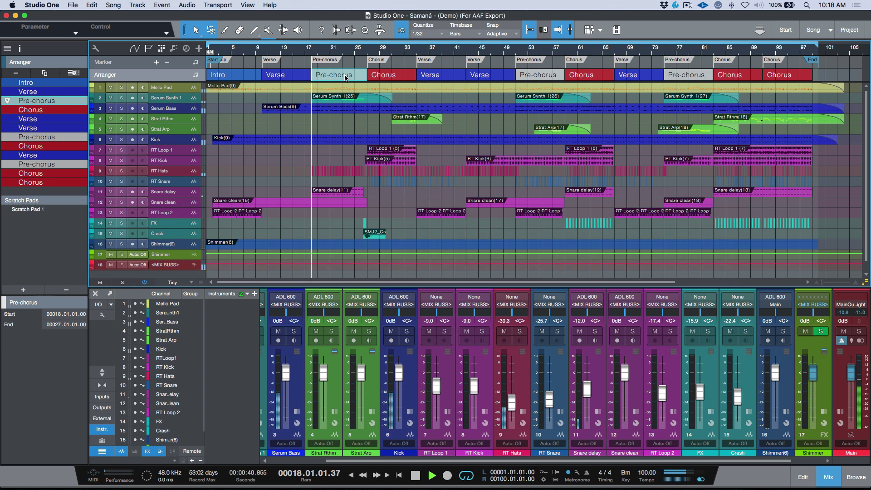
key("space")
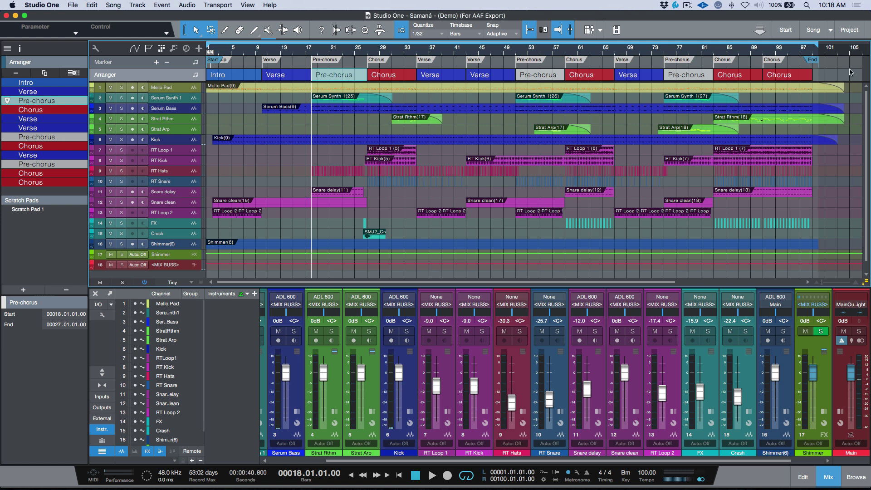
scroll(545, 136, "right", 1)
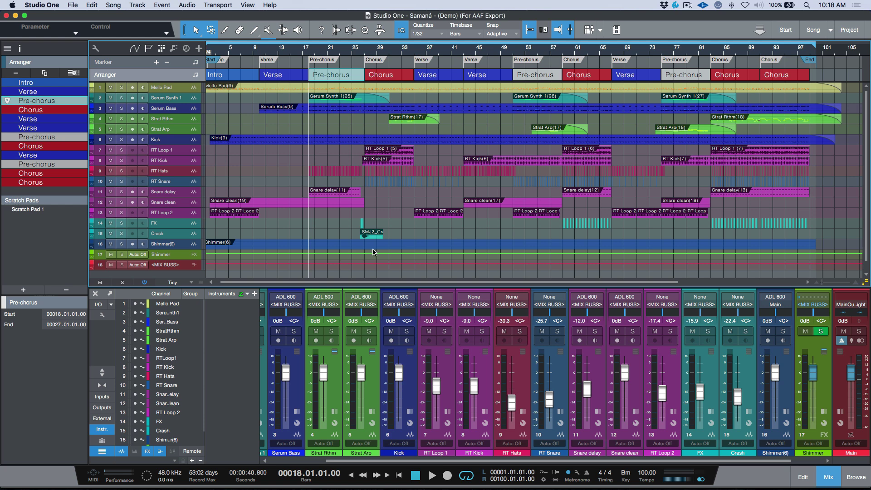
- Add Track 17 below Mello Pad and Alt-drag a copy of the Mello Pad(9) event onto it
left_click(182, 89)
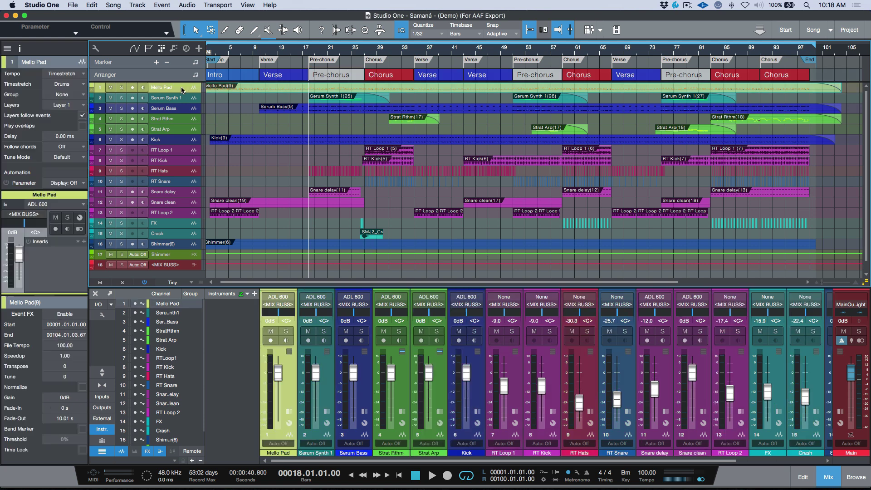
key("t")
scroll(241, 103, "left", 1)
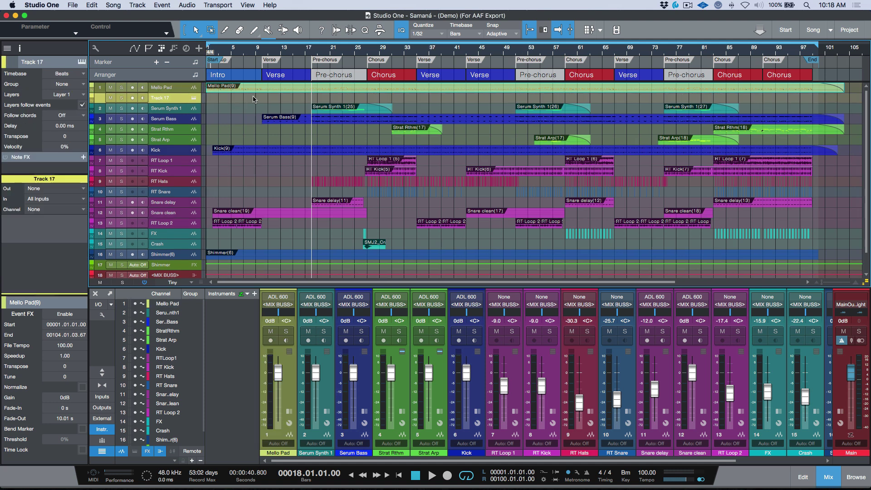
left_click_drag(265, 91, 266, 101)
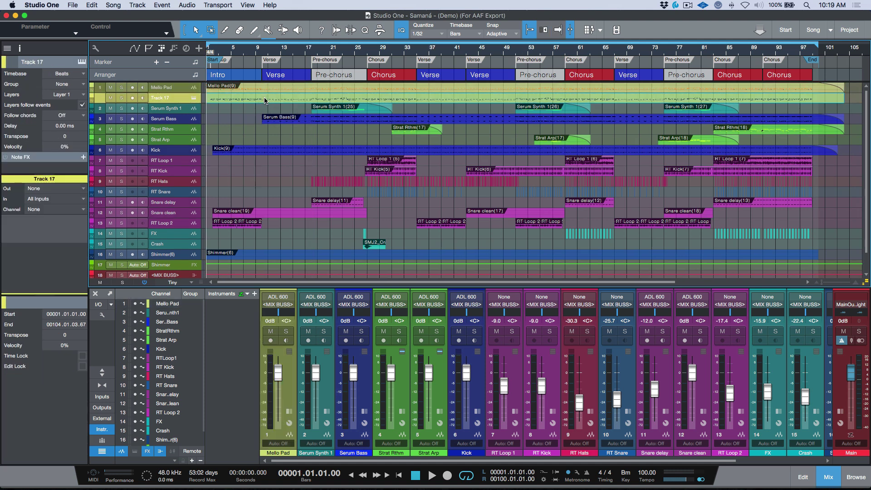
- Save As the song in MIDI File (.mid) format into AAF Exports, confirming MIDI file format
left_click(70, 5)
left_click(97, 104)
left_click(427, 462)
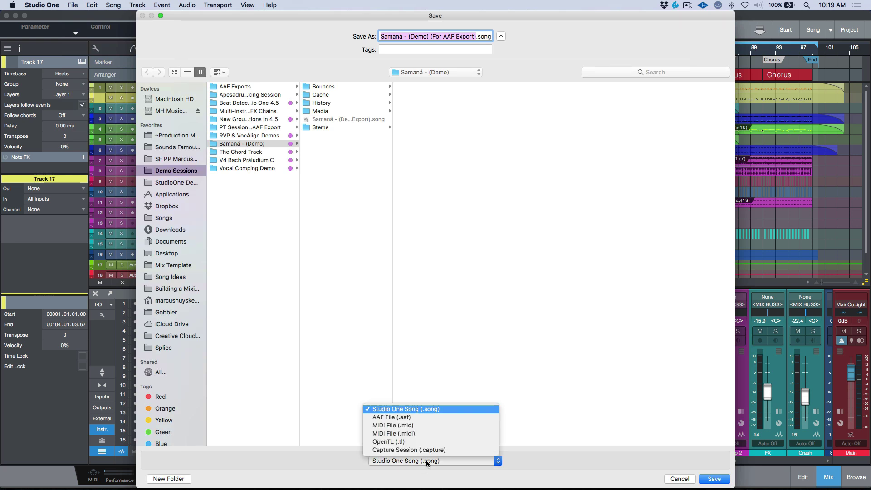
left_click(424, 424)
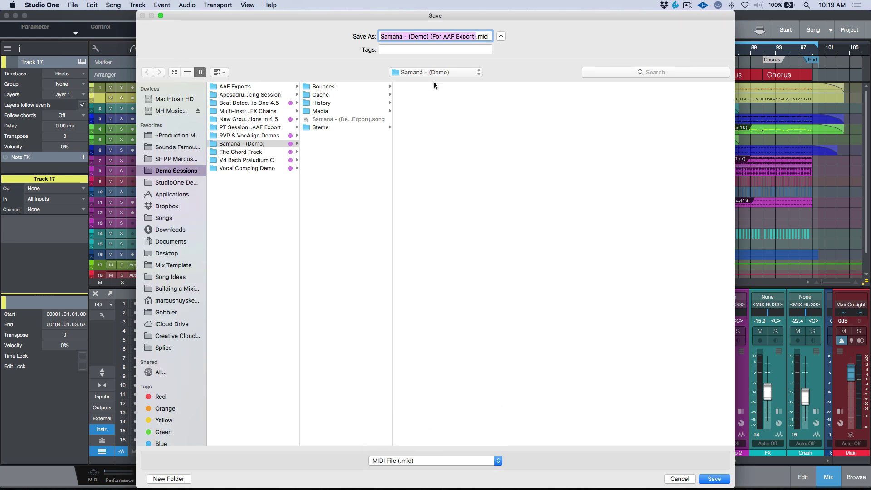
left_click(268, 86)
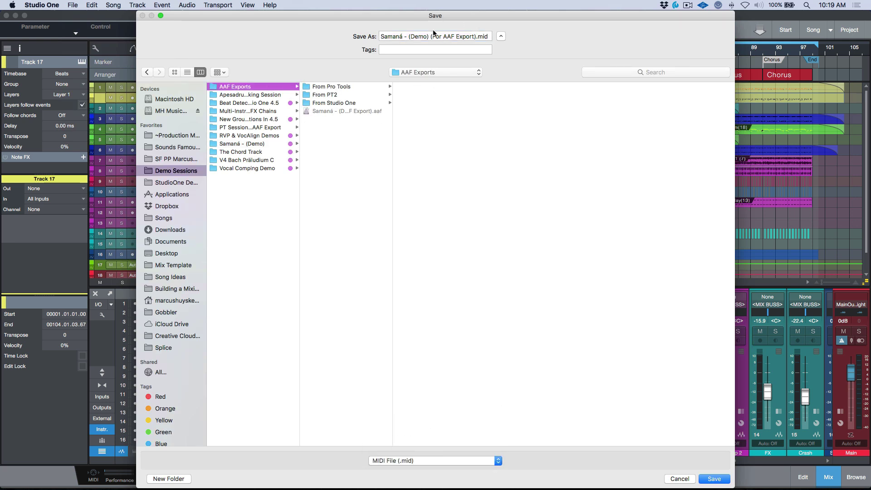
left_click(718, 479)
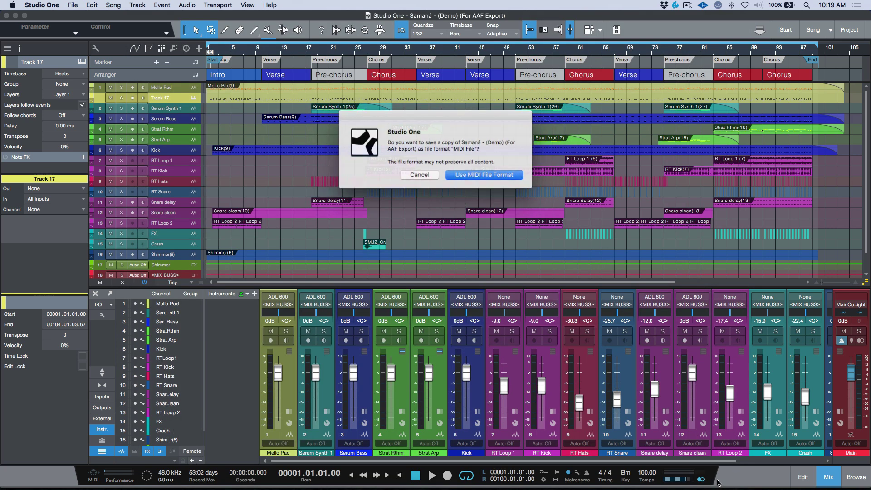
left_click(476, 174)
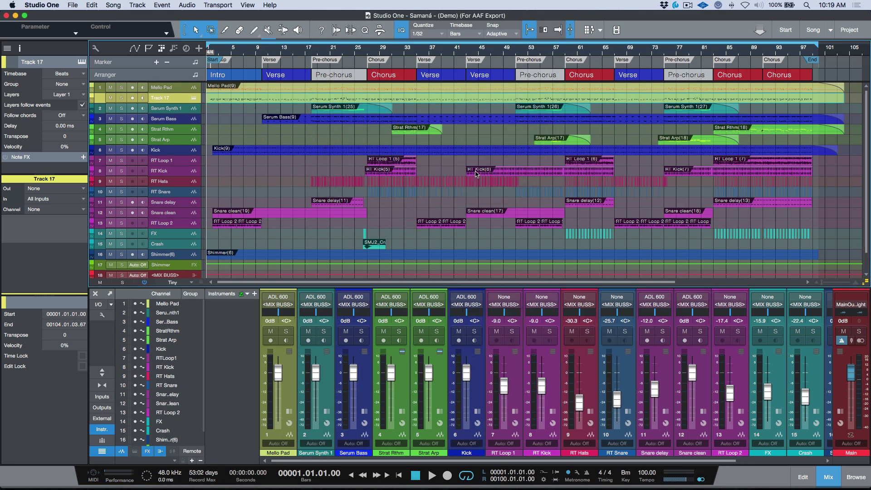
- In Pro Tools, import the exported .mid file with its tempo map and markers
key("super+Tab")
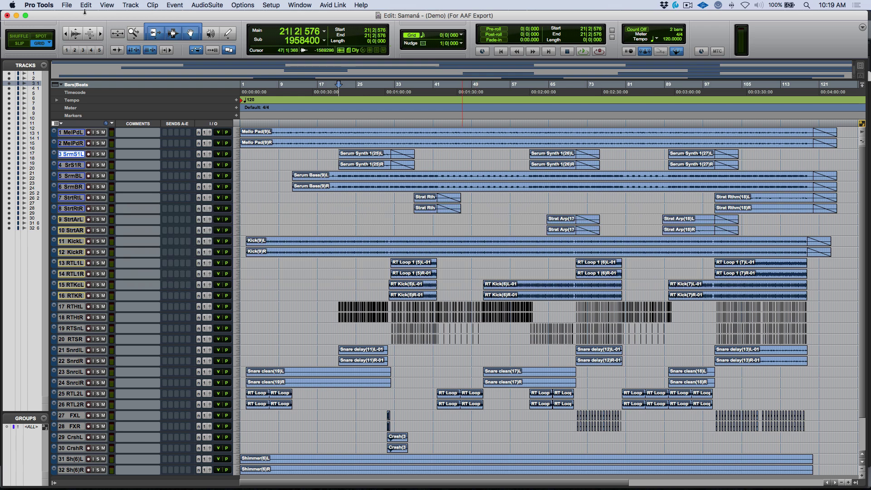
left_click(67, 5)
mouse_move(85, 145)
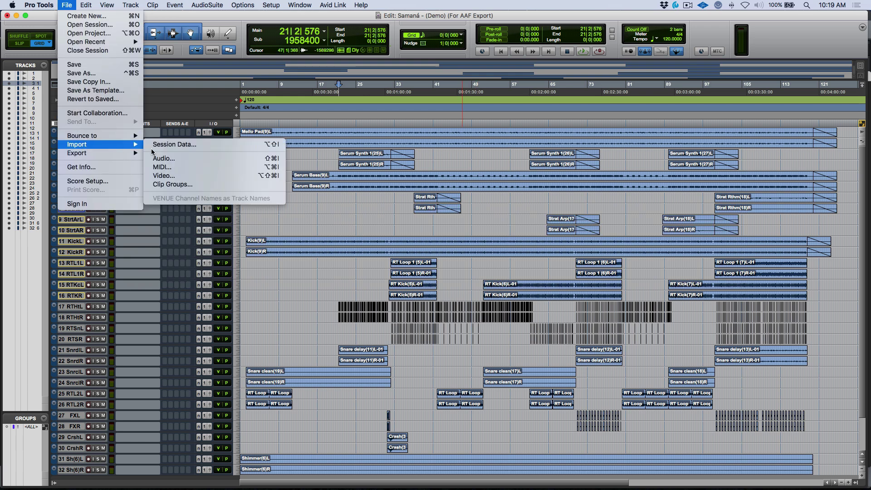
left_click(163, 167)
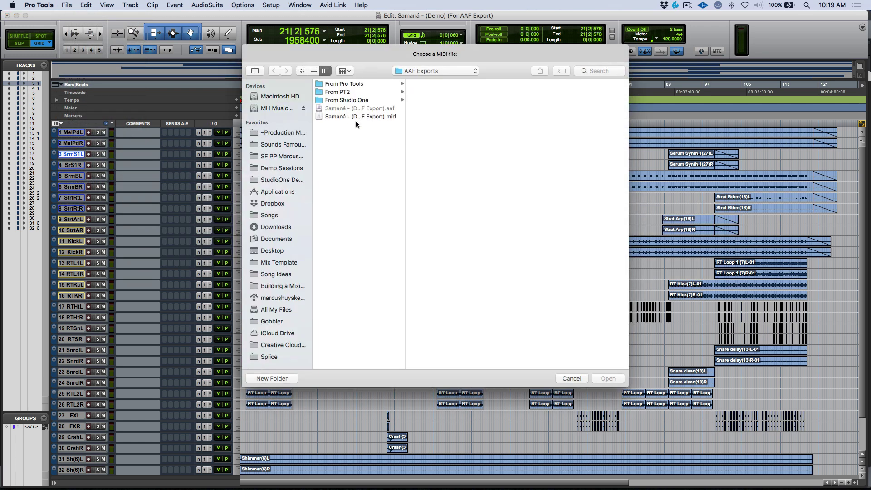
left_click(360, 118)
left_click(608, 379)
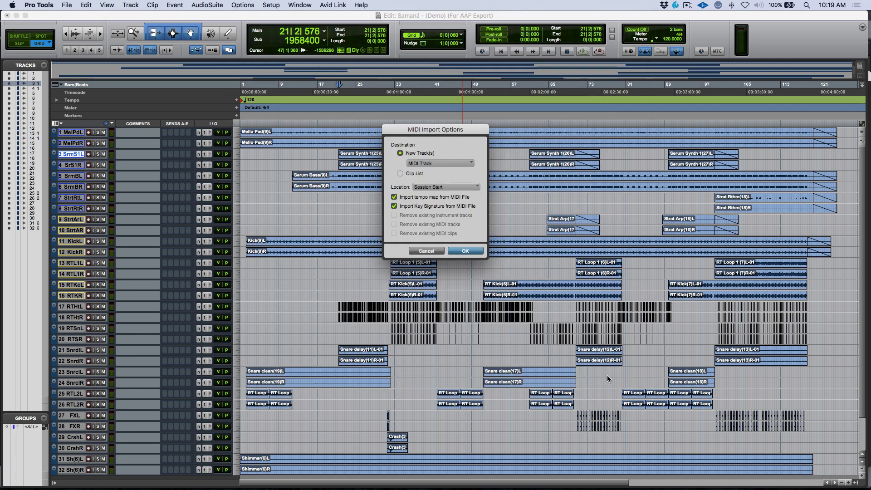
left_click(466, 251)
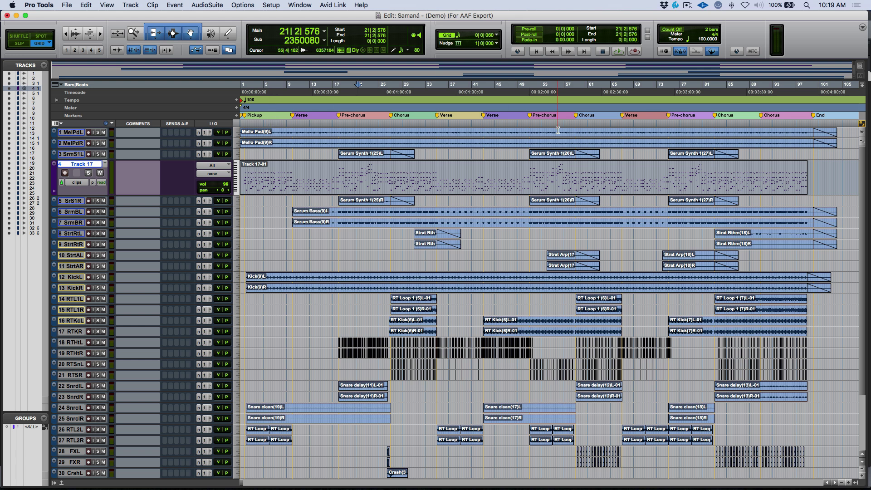
- Open Memory Locations and play from the Pickup marker
key("super+5")
left_click(744, 172)
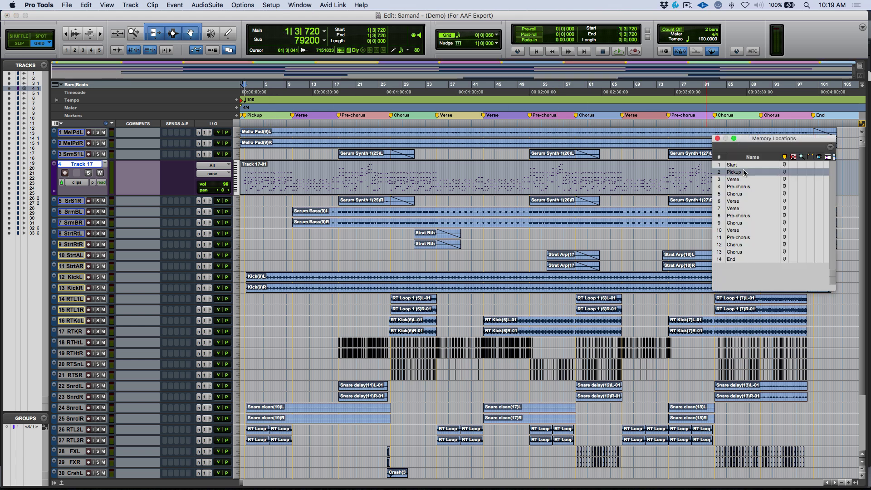
key("space")
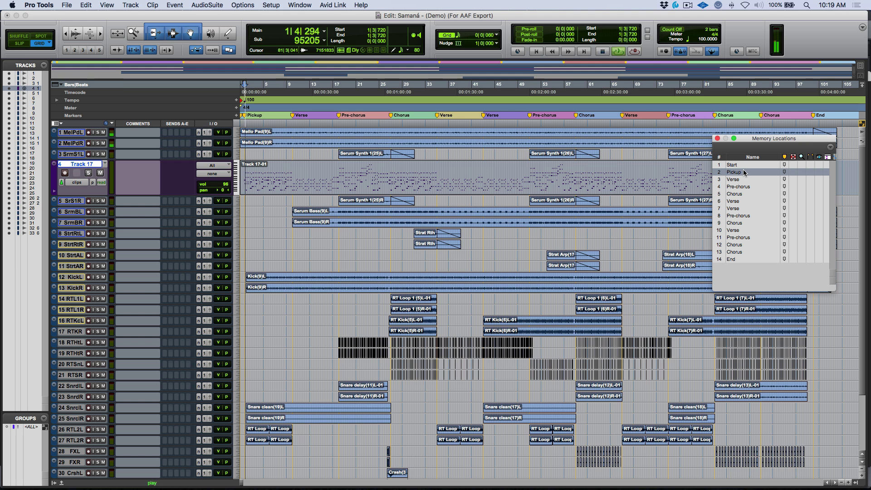
- Delete the imported MIDI Track 17 and stop playback
right_click(98, 164)
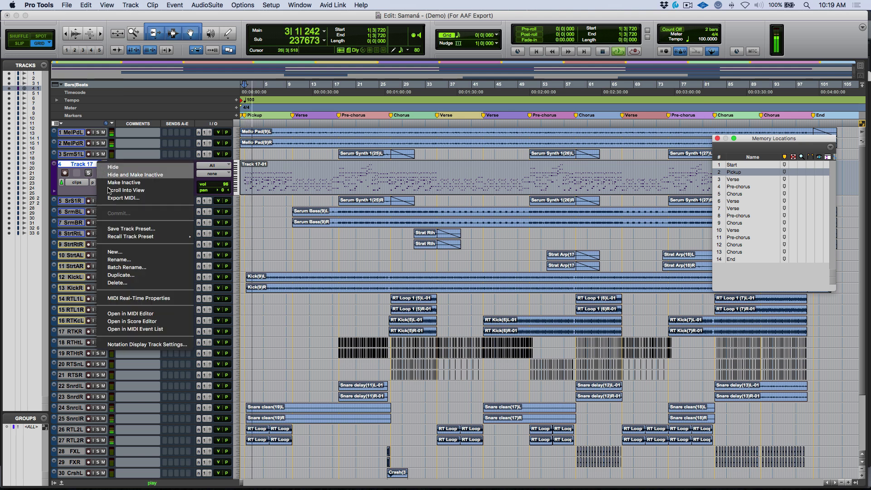
left_click(120, 283)
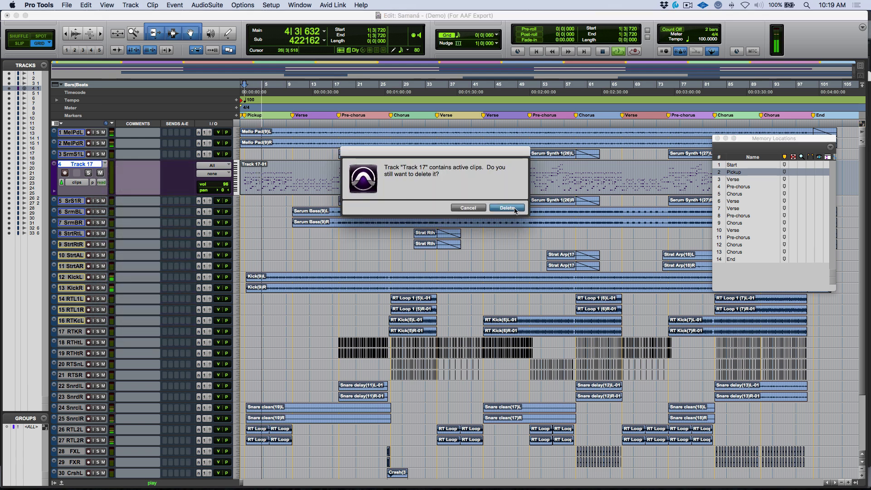
left_click(507, 208)
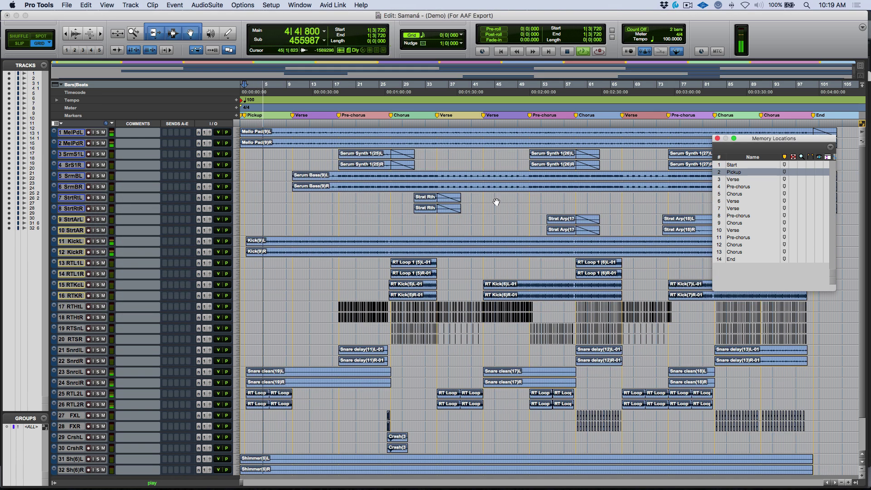
left_click(328, 304)
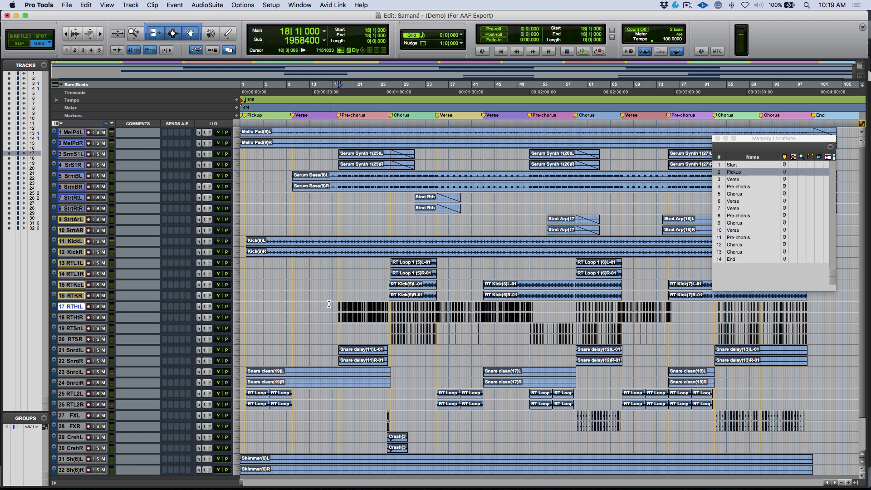
- Audition the session from bar 18, around bar 42 and from bar 54
key("space")
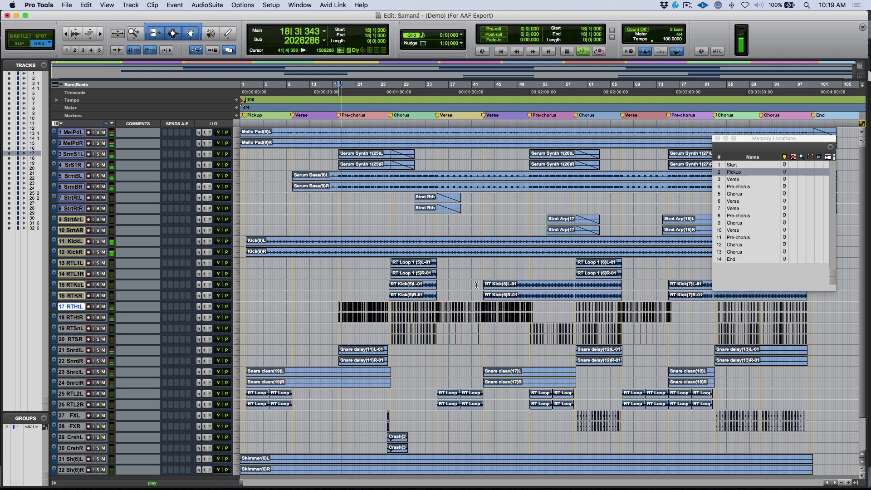
left_click(477, 285)
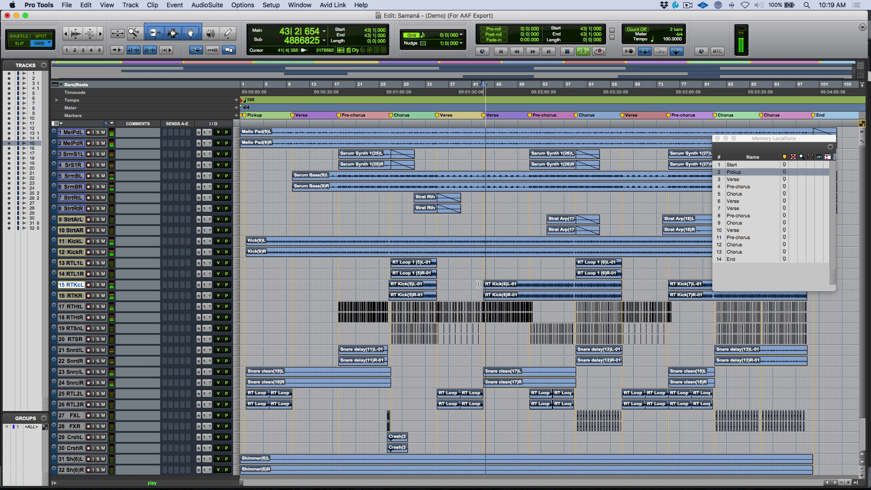
left_click(536, 220)
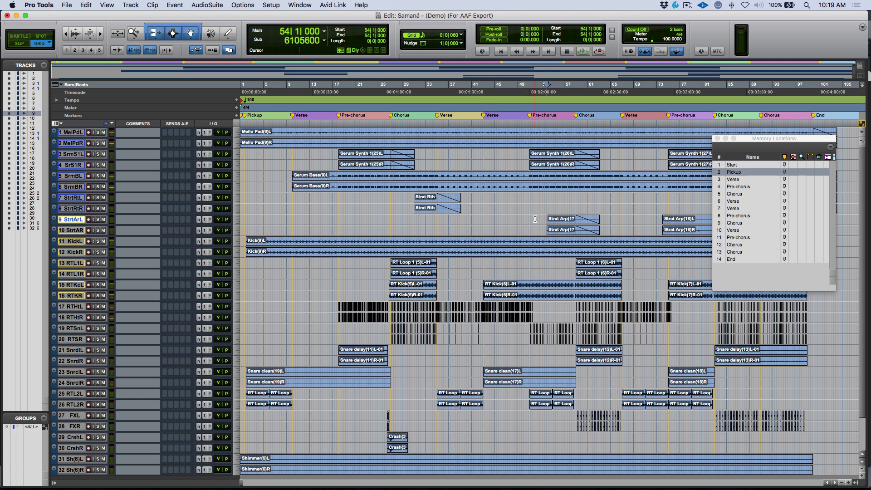
key("space")
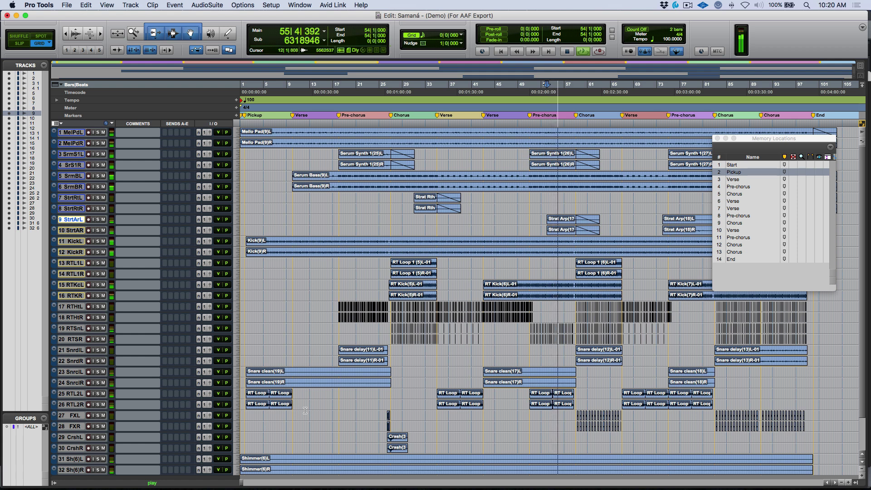
key("space")
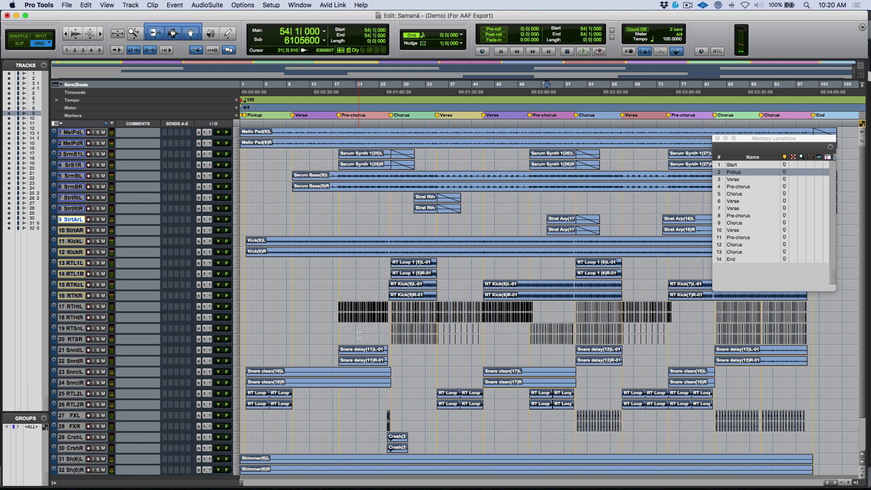
- Snap to the hats clip start near bar 17 and make all tracks taller
left_click(332, 305)
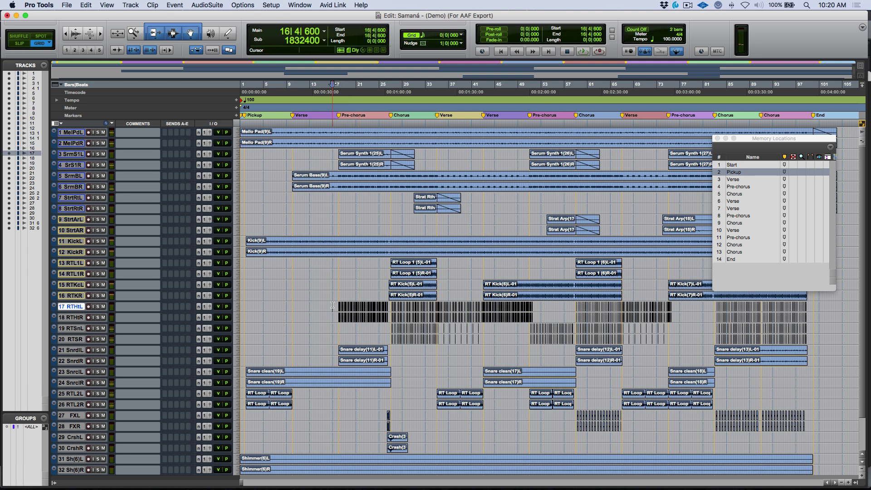
key("Tab")
key("ctrl+alt+Up")
key("ctrl+alt+Up")
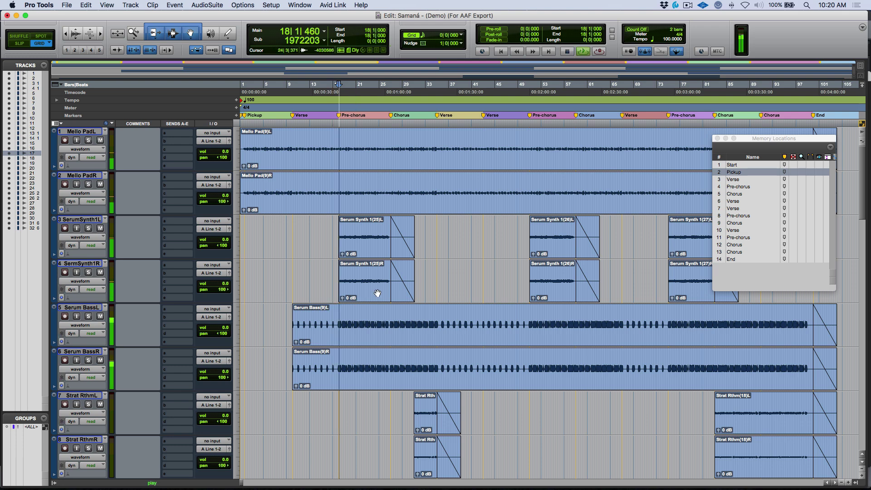
- Scroll down to tracks 16–23 and zoom in tightly on the RT Hats clips at bar 18
scroll(377, 293, "down", 15)
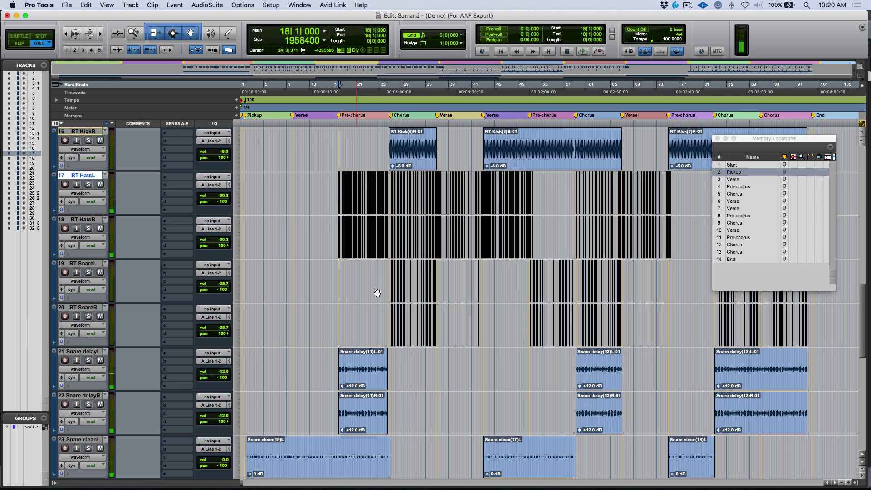
key("ctrl+bracketright")
key("ctrl+bracketright")
key("ctrl+bracketright")
key("ctrl+bracketright")
key("ctrl+bracketright")
scroll(440, 252, "right", 5)
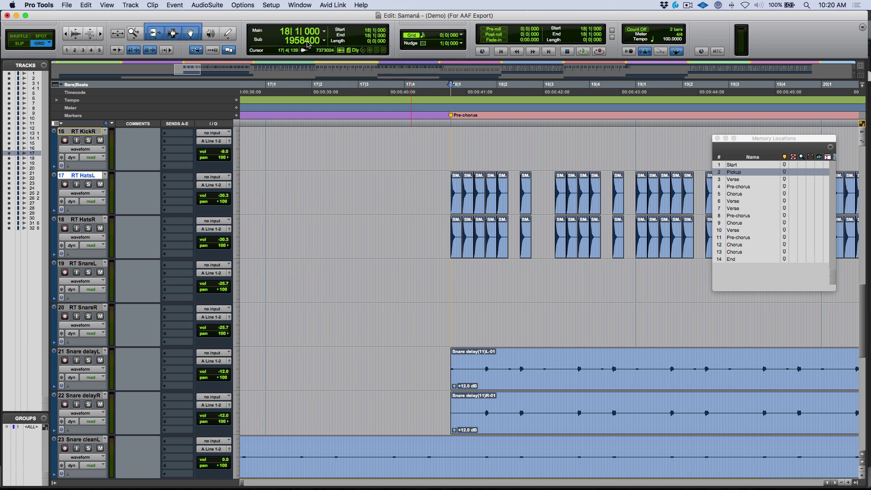
- Show SMJ2_Hat_18's position in Samples in Studio One (001958400), then return to Pro Tools
key("super+Tab")
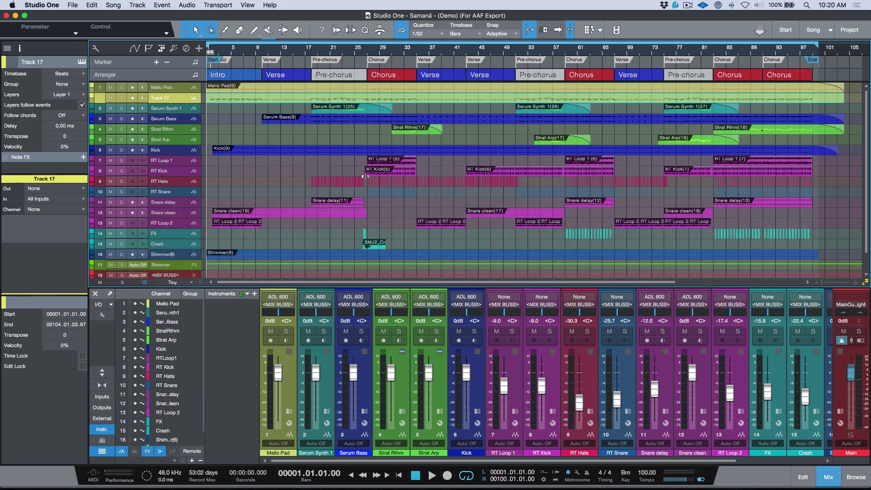
left_click(328, 183)
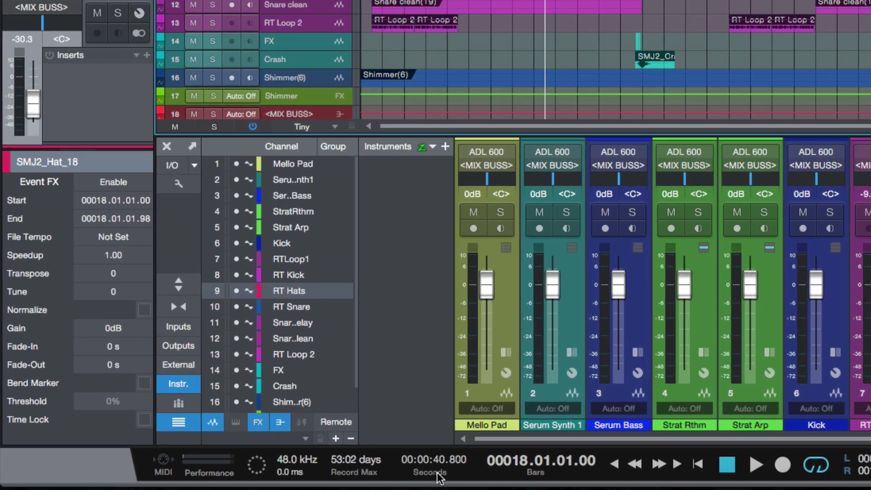
left_click(251, 476)
left_click(454, 423)
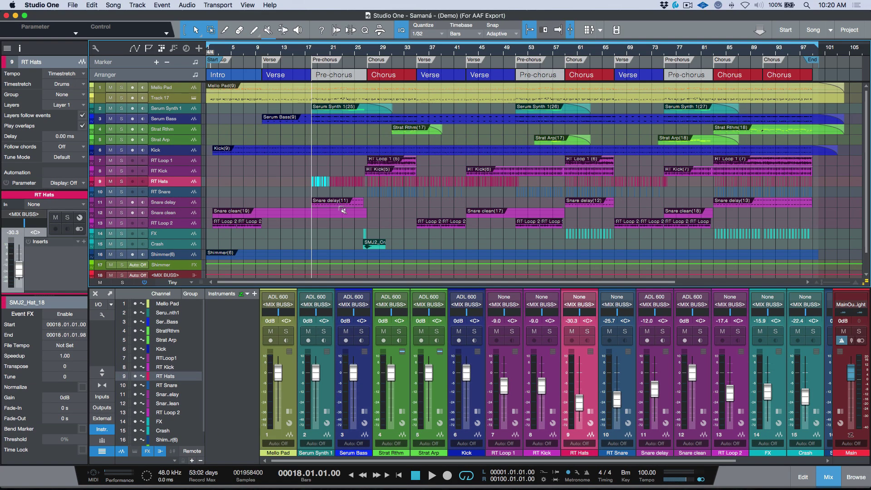
key("super+Tab")
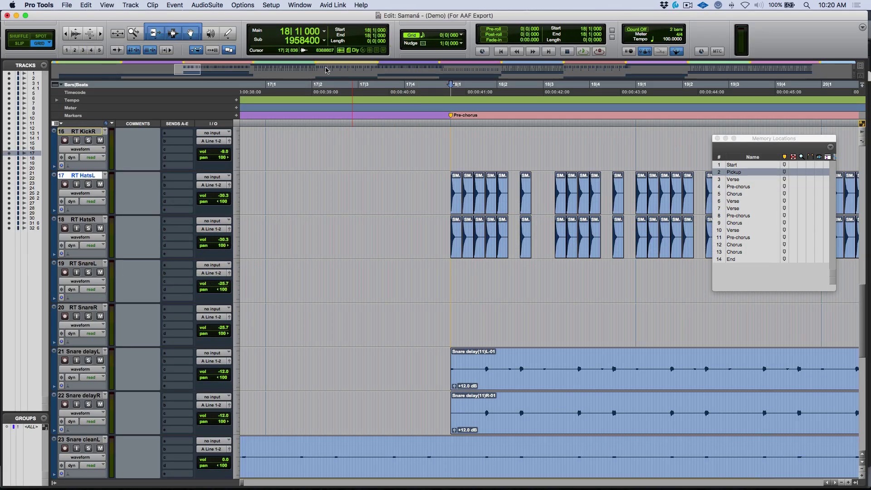
- Jump to the second Pre-chorus marker at bar 51, then switch to Studio One
left_click(740, 216)
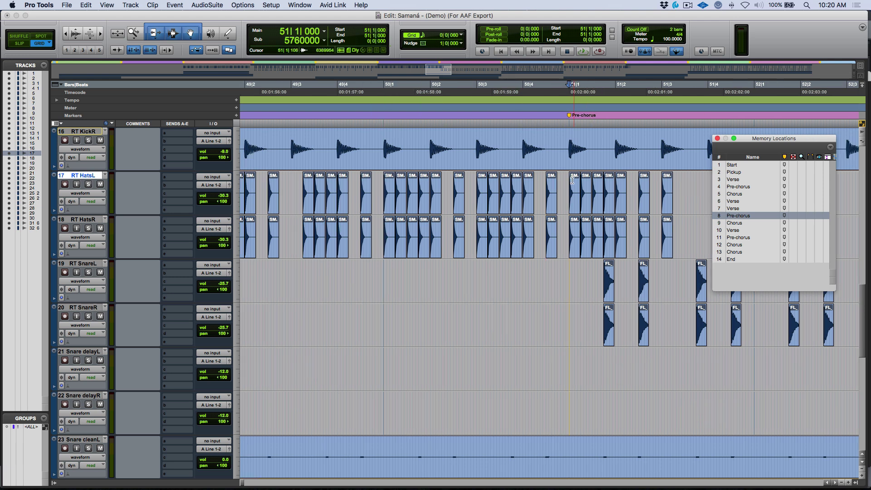
left_click(563, 185)
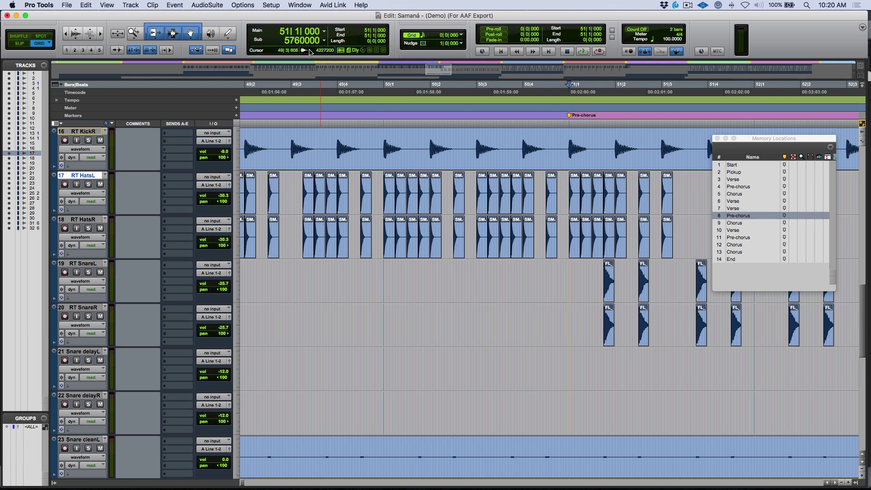
key("super+Tab")
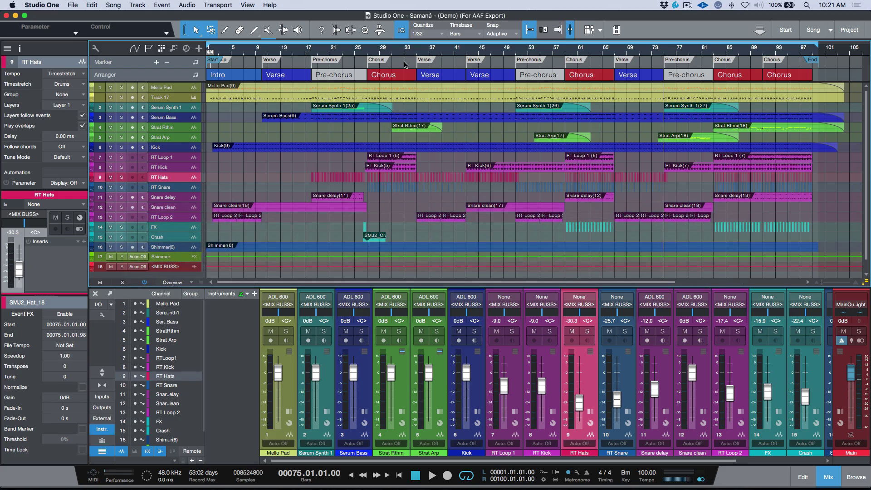
- Zoom to the second Pre-chorus, select SMJ2_Hat_18, fit the whole song, then return to Pro Tools
left_click(539, 77)
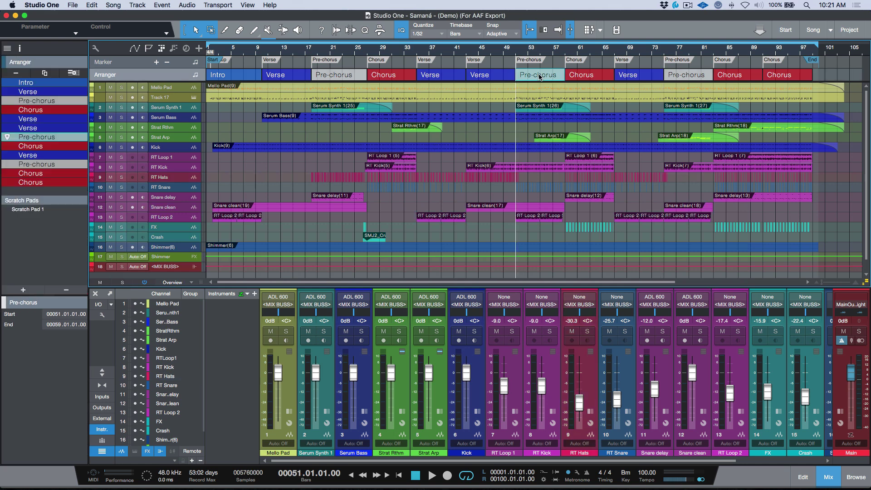
key("e")
key("e")
key("e")
key("e")
key("e")
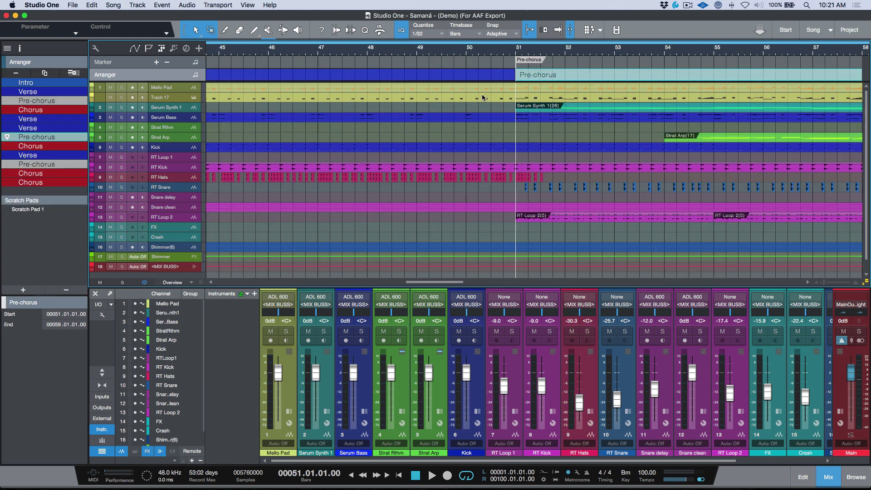
left_click(531, 181)
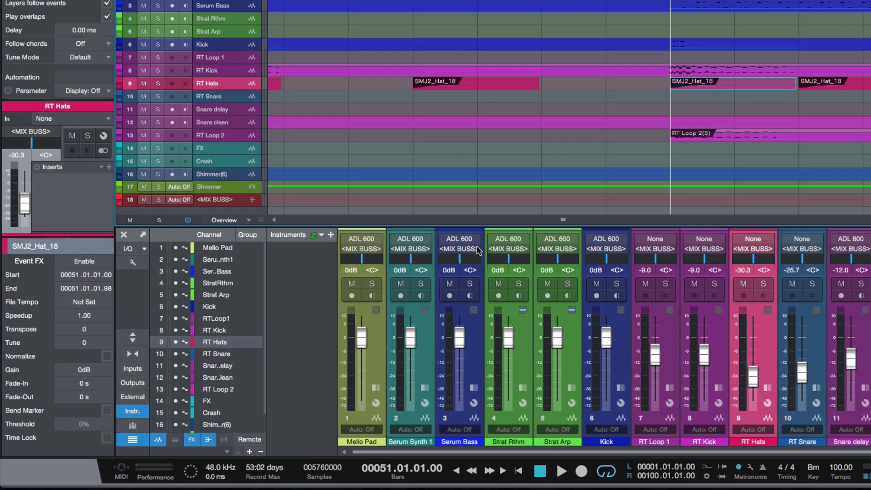
key("z")
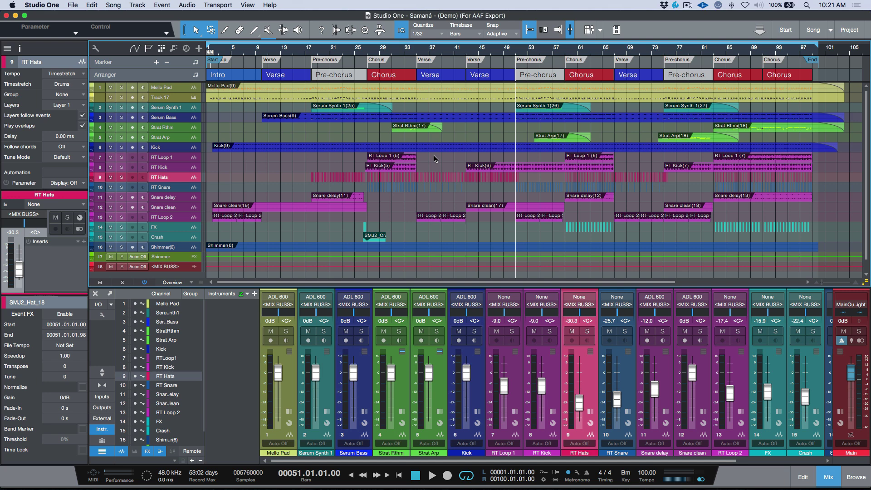
key("super+Tab")
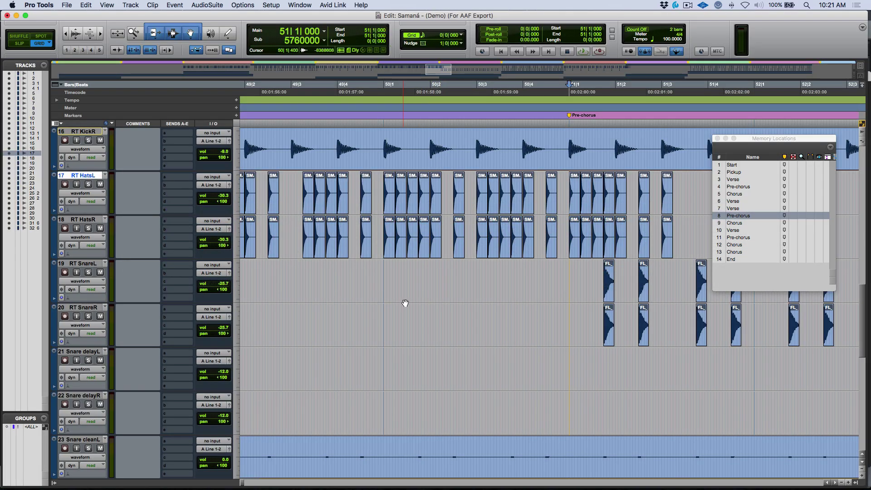
key("ctrl+alt+super+f")
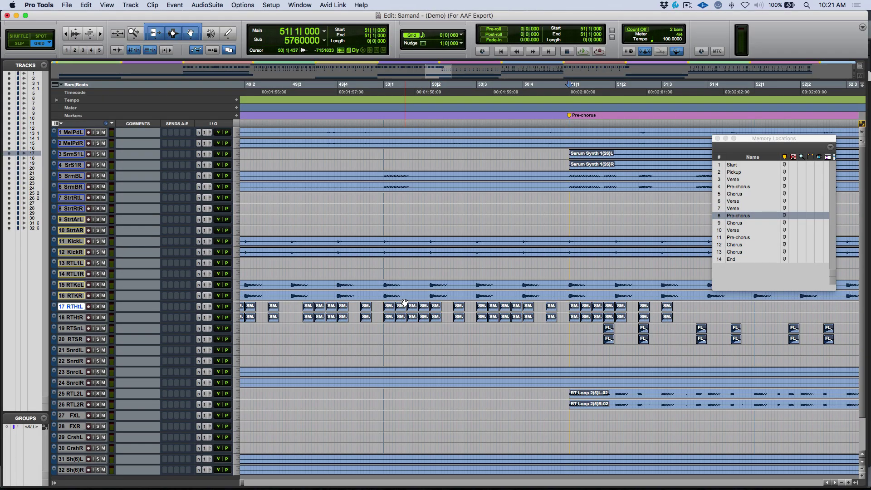
key("r")
key("r")
key("r")
key("r")
scroll(399, 300, "left", 5)
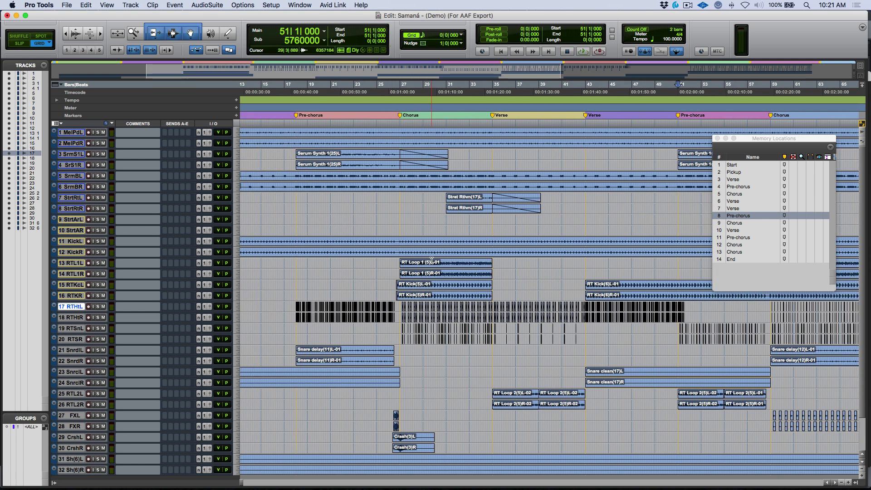
left_click(456, 263)
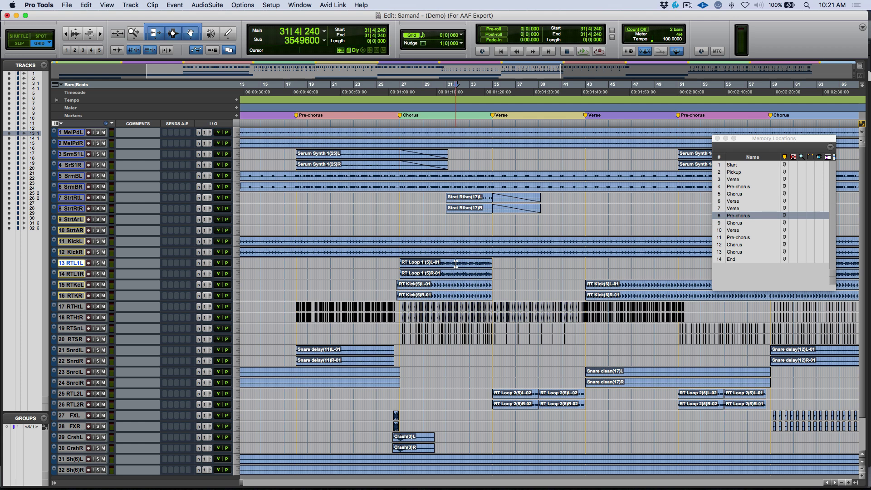
double_click(456, 264)
scroll(456, 263, "down", 2)
key("super+bracketright")
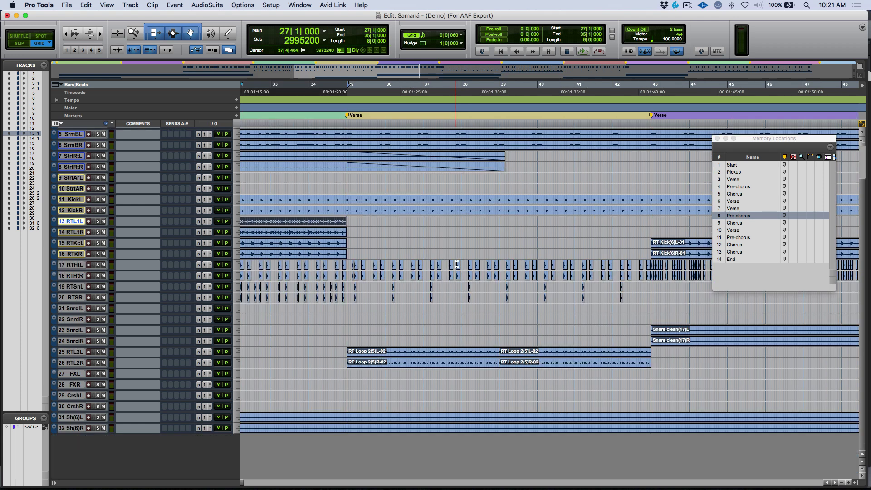
key("ctrl+e")
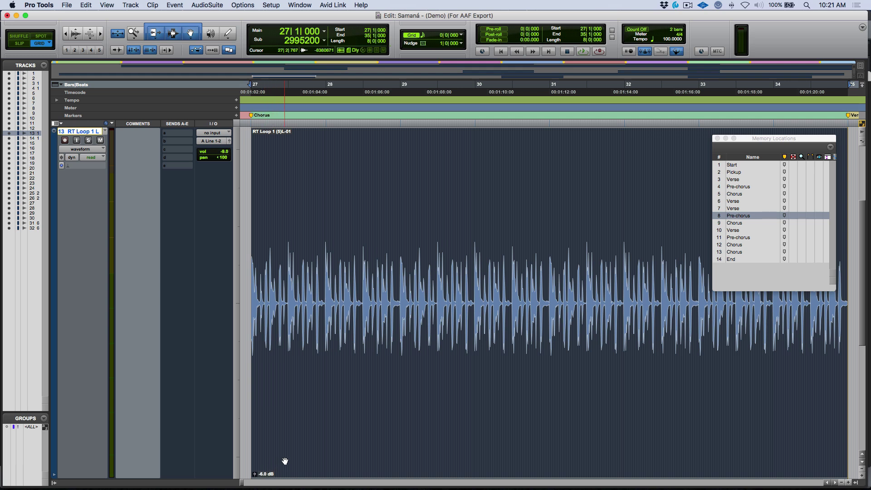
key("ctrl+e")
scroll(284, 460, "down", 10)
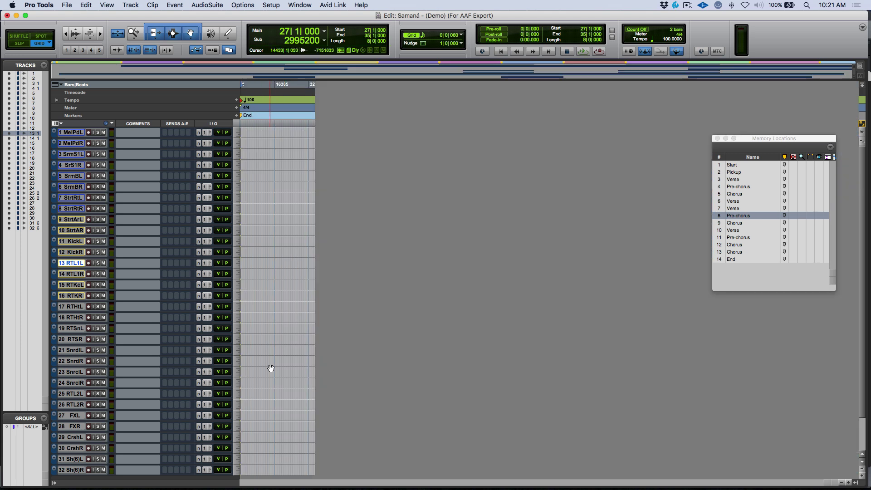
- Return to the session start and scroll up to the top tracks
key("Return")
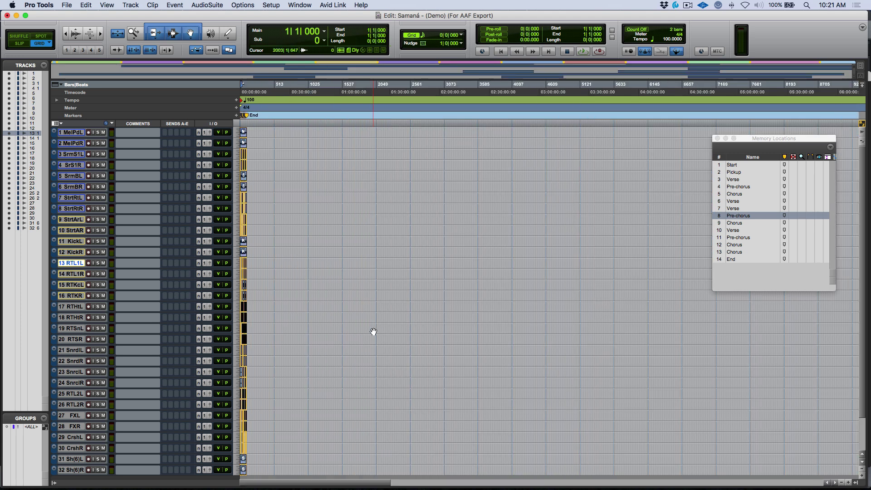
scroll(384, 314, "up", 4)
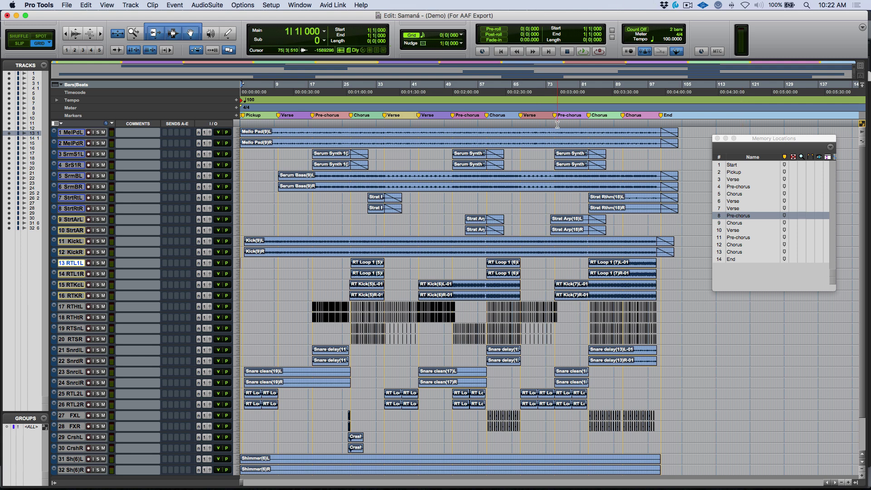
- Raise all track heights twice, zoom to about 73 bars, and open New Tracks after Mello PadR
key("ctrl+alt+Up")
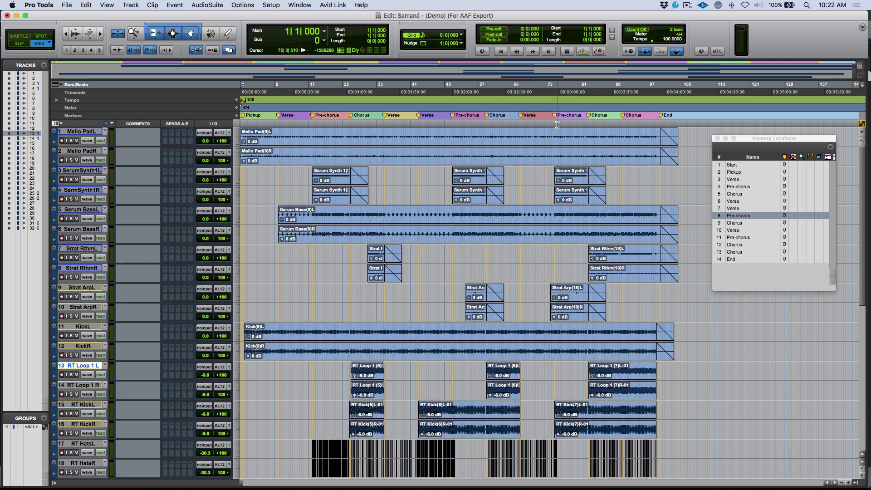
key("ctrl+alt+Up")
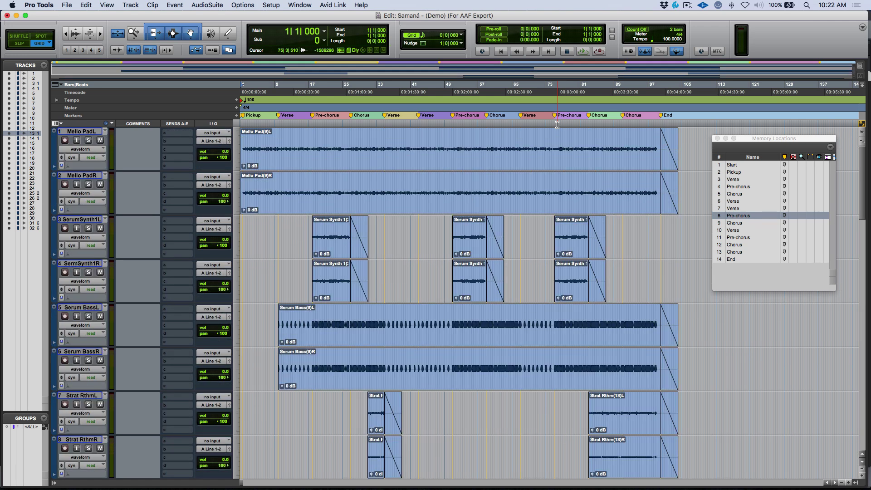
key("ctrl+bracketright")
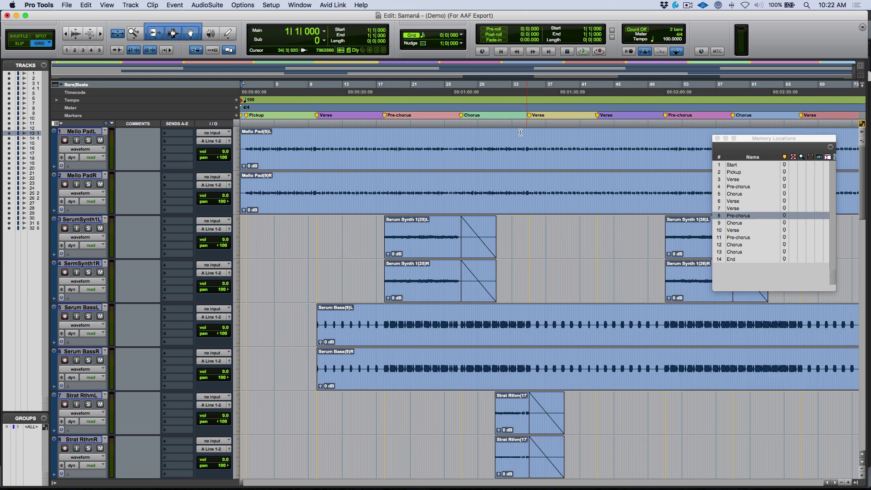
left_click(91, 177)
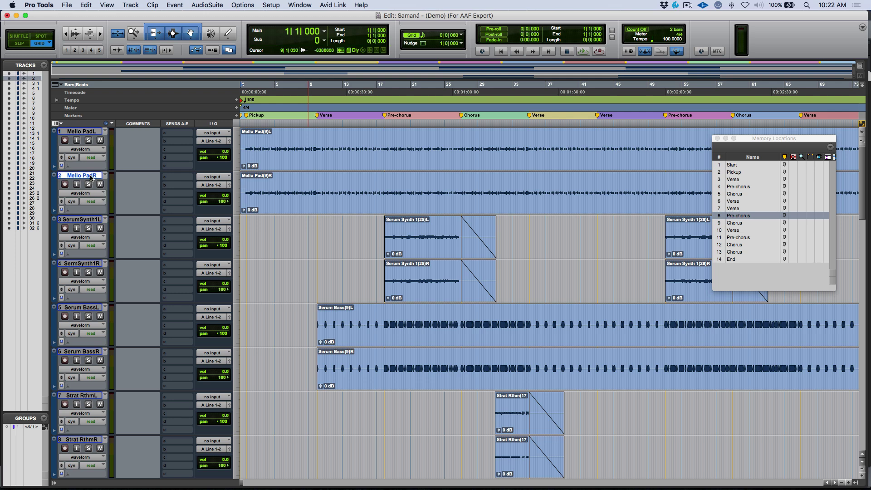
key("super+shift+n")
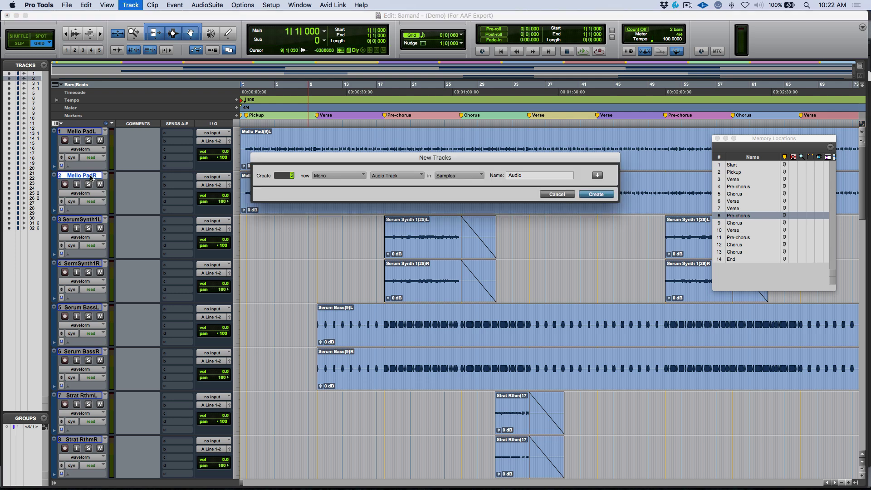
- Create a new stereo track and copy both Mello Pad left and right clips onto it
key("super+Right")
key("Return")
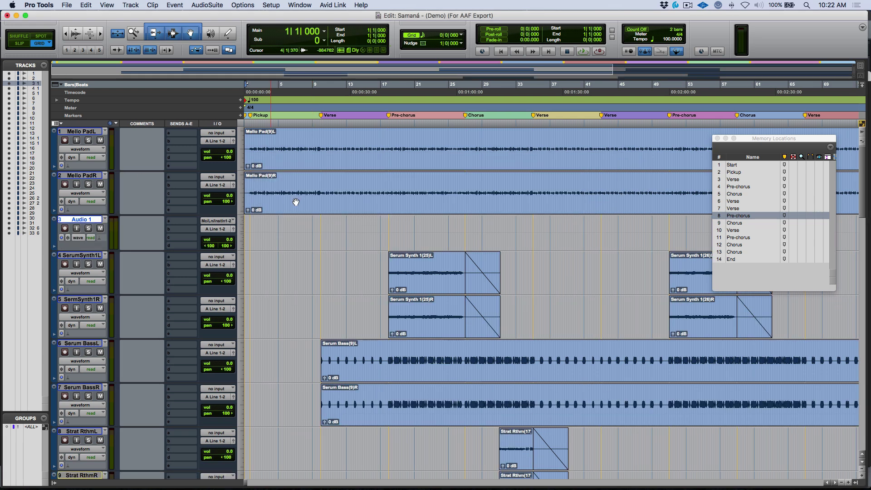
left_click(312, 203)
left_click(321, 164, "shift")
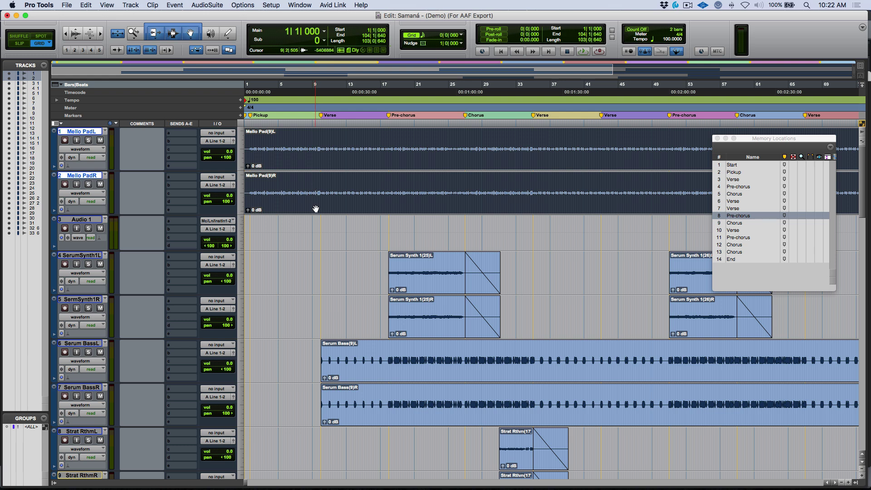
left_click_drag(317, 204, 316, 226)
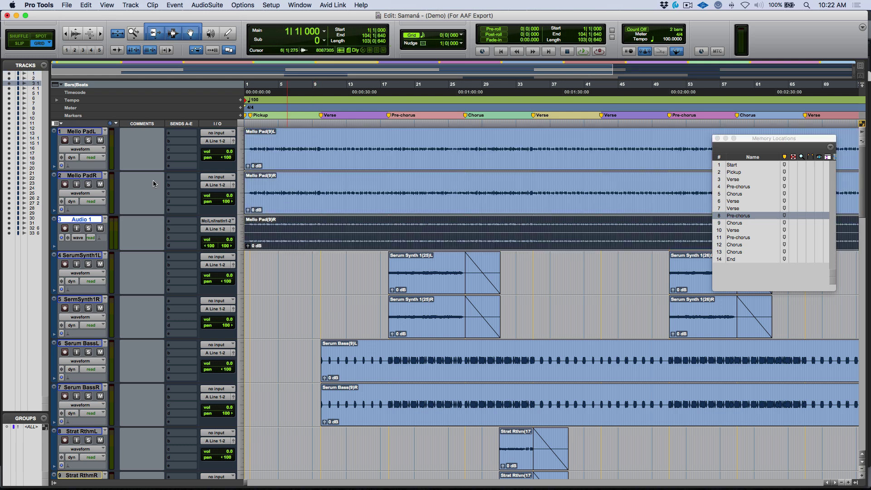
- Rename the new stereo track to 'Mello Pad'
double_click(92, 176)
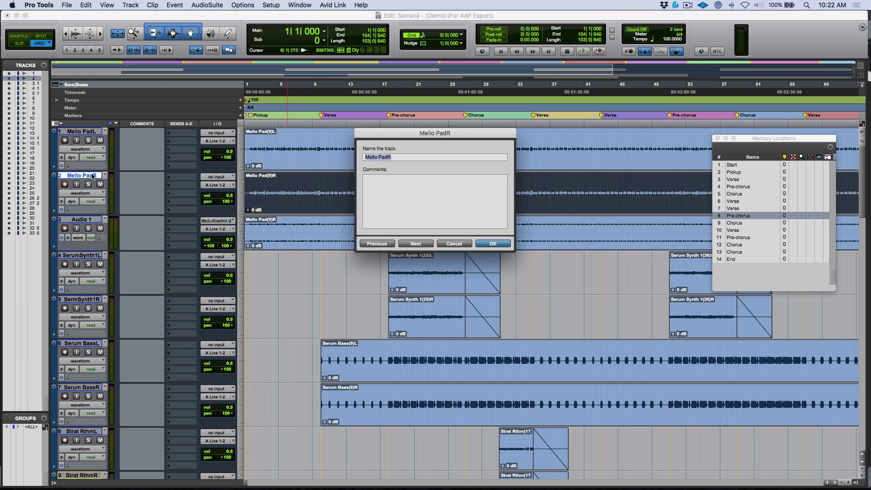
key("super+Right")
type("Mello Pad")
key("Return")
- Hide the mono Mello PadL and PadR tracks and solo the stereo Mello Pad track
left_click(82, 132, "shift")
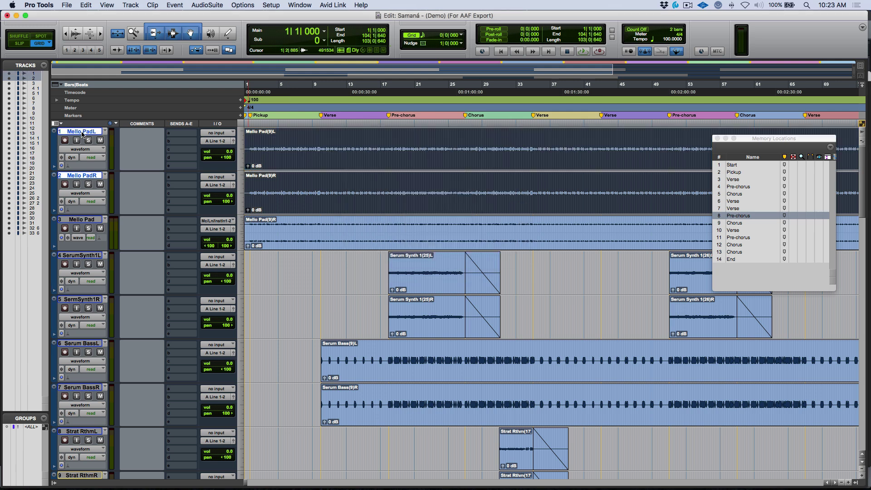
right_click(82, 132)
left_click(93, 138)
left_click(79, 131)
left_click(89, 140)
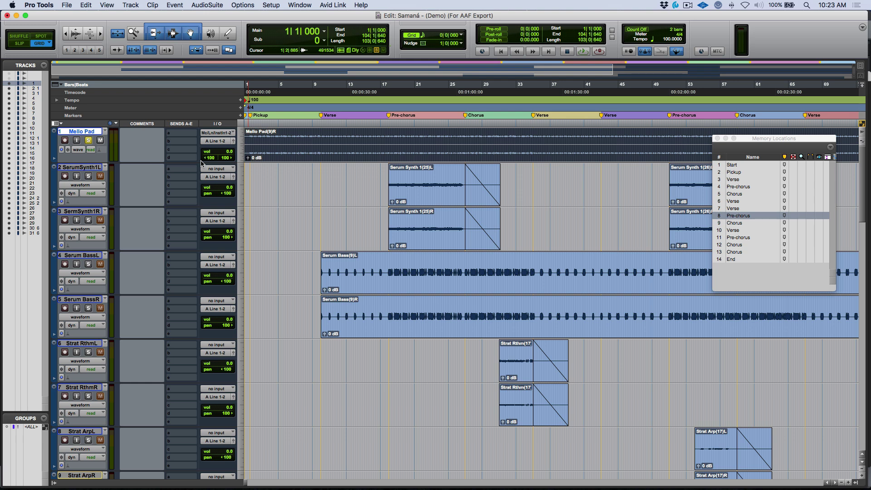
- Shrink the tracks to compact height and unsolo Mello Pad in the Mix window
key("ctrl+alt+Down")
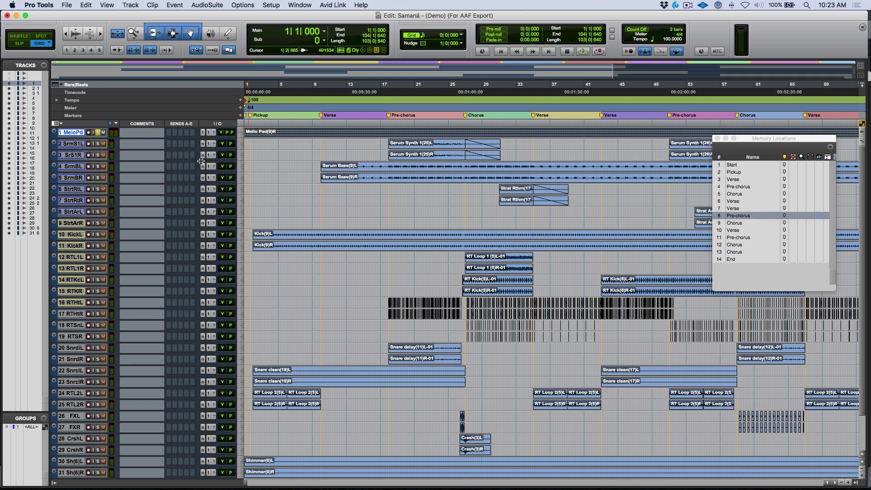
key("super+equal")
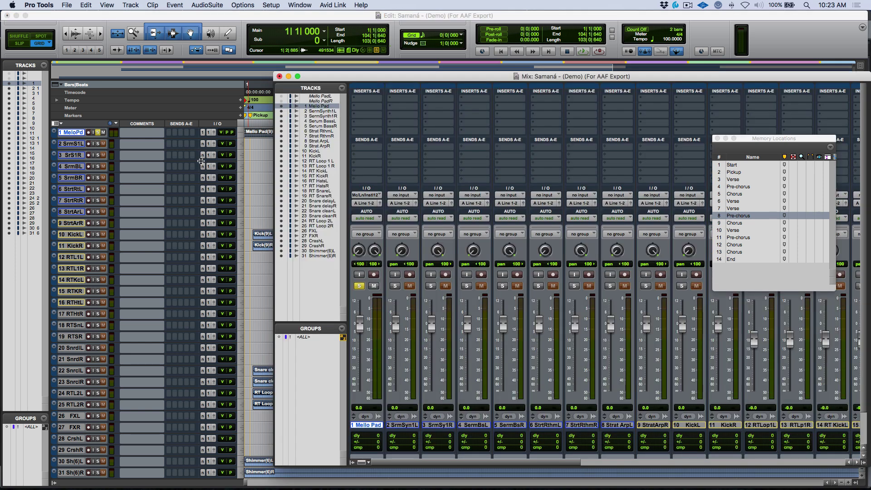
left_click(359, 286)
- Play the session from the Pre-chorus marker at bar 75, then stop in the Edit window
left_click(741, 238)
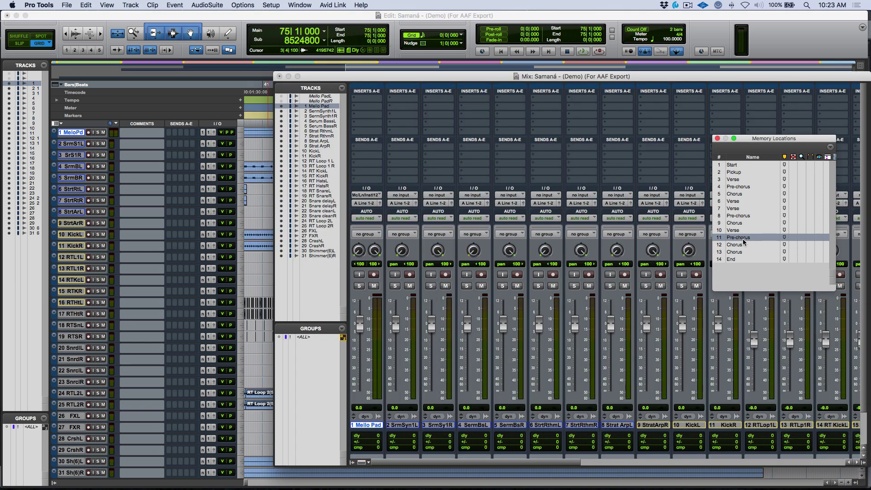
key("space")
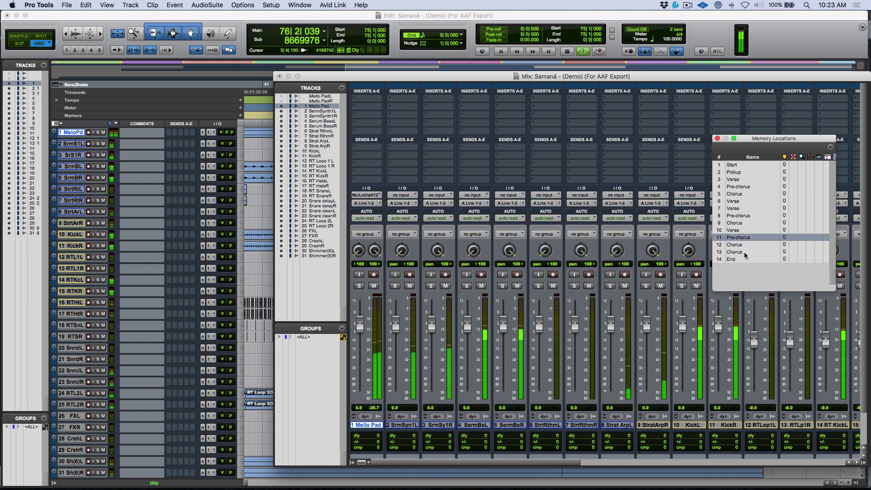
key("super+equal")
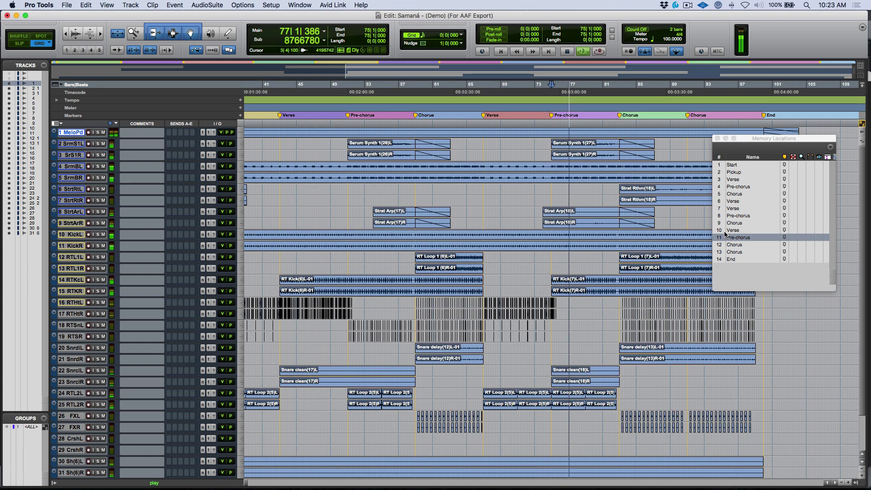
key("space")
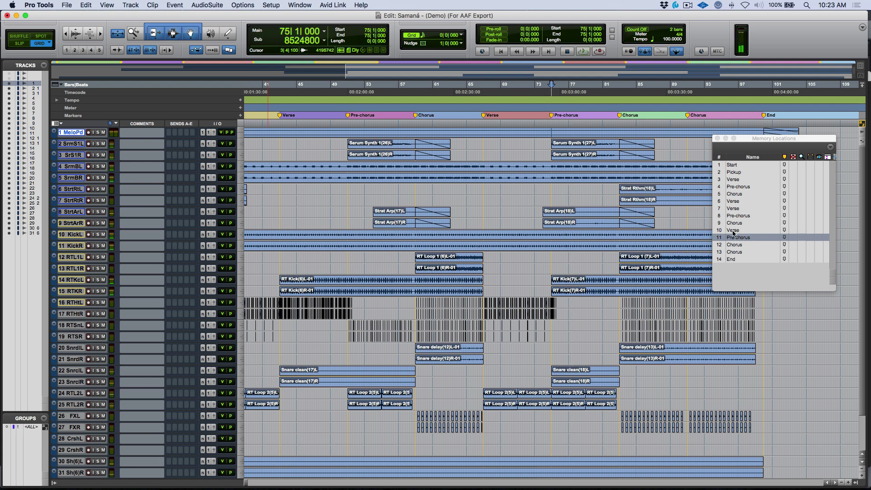